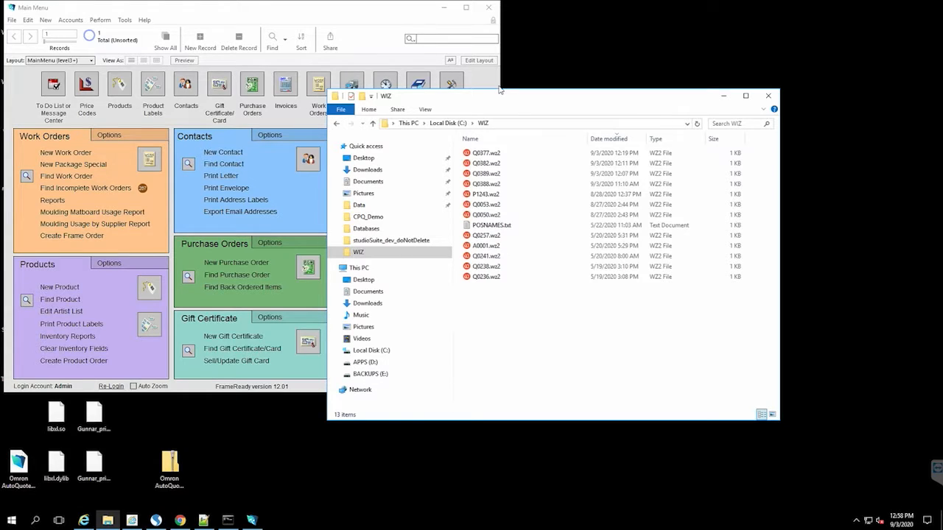
Step: Find Frameshop.exe in C:\Program Files (x86)\Wizard\Enterprise\Frameshop, then return to the C: root
click(440, 124)
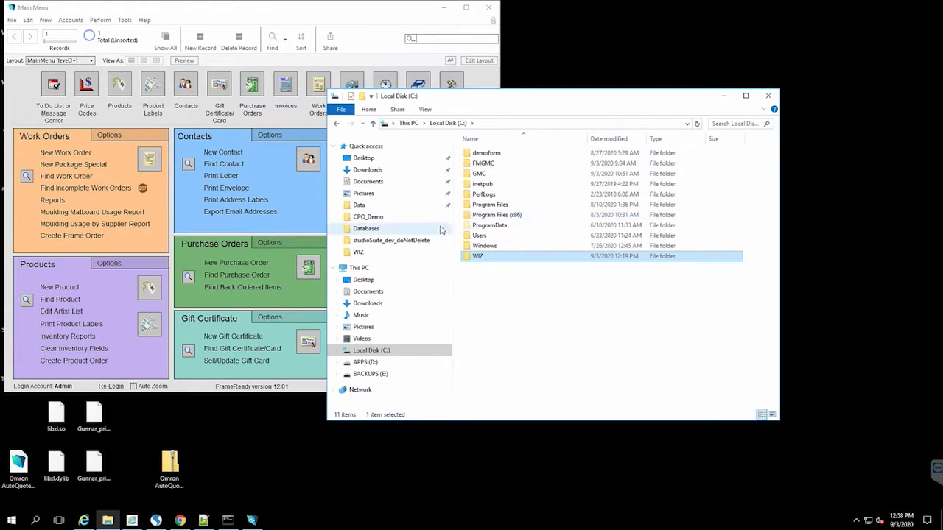
double_click(500, 216)
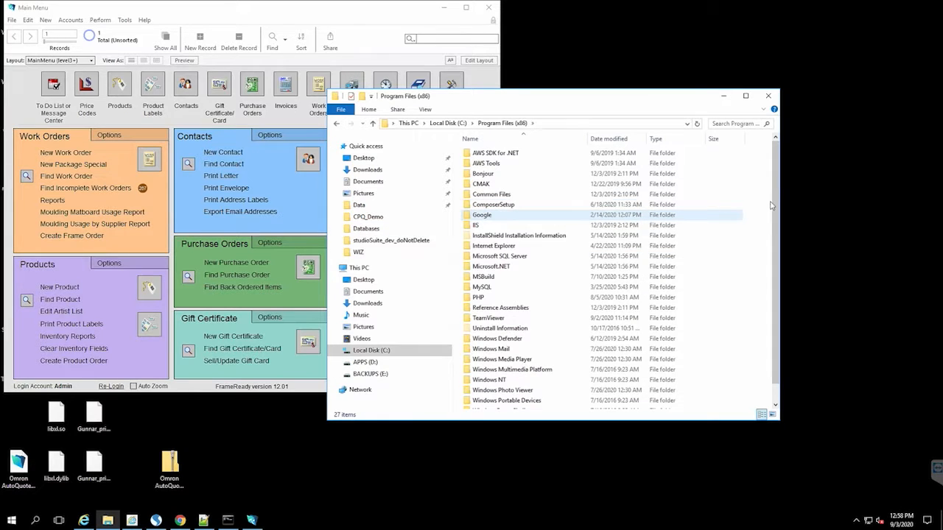
scroll(508, 369, down, 1)
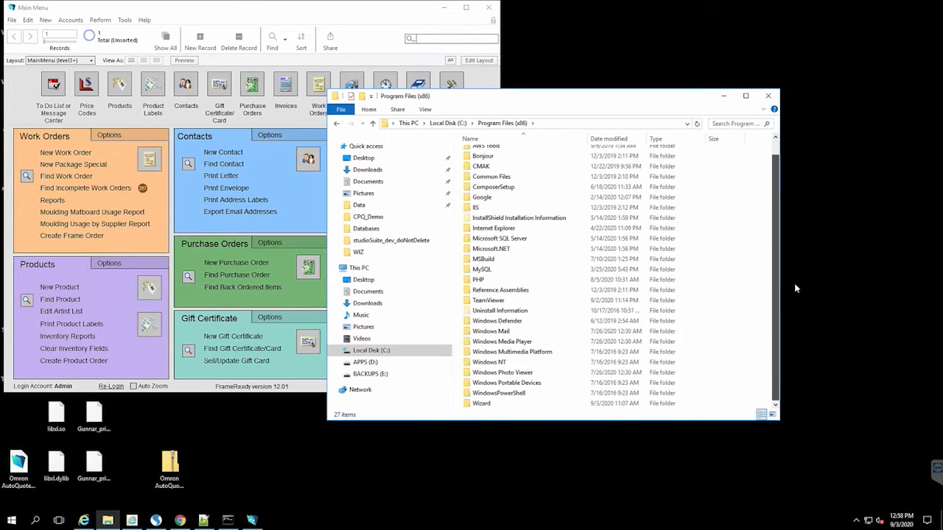
double_click(481, 404)
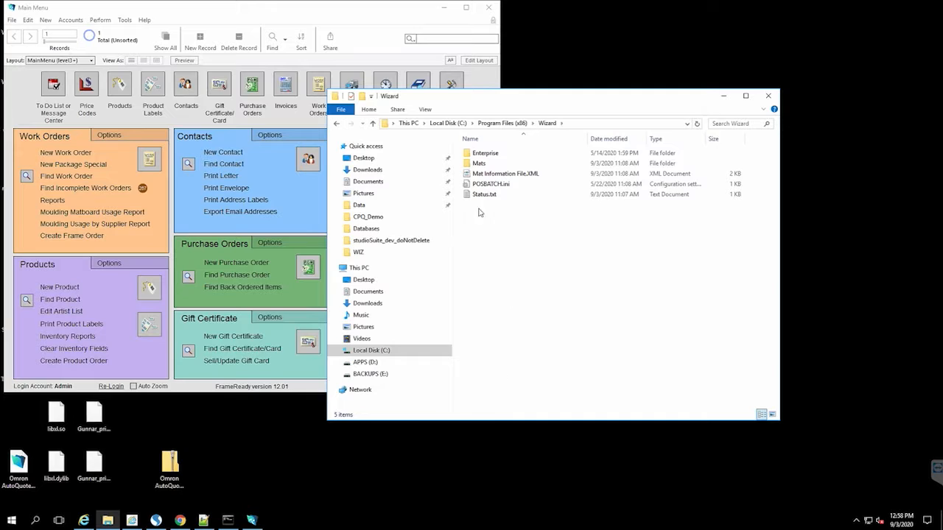
click(485, 155)
double_click(484, 154)
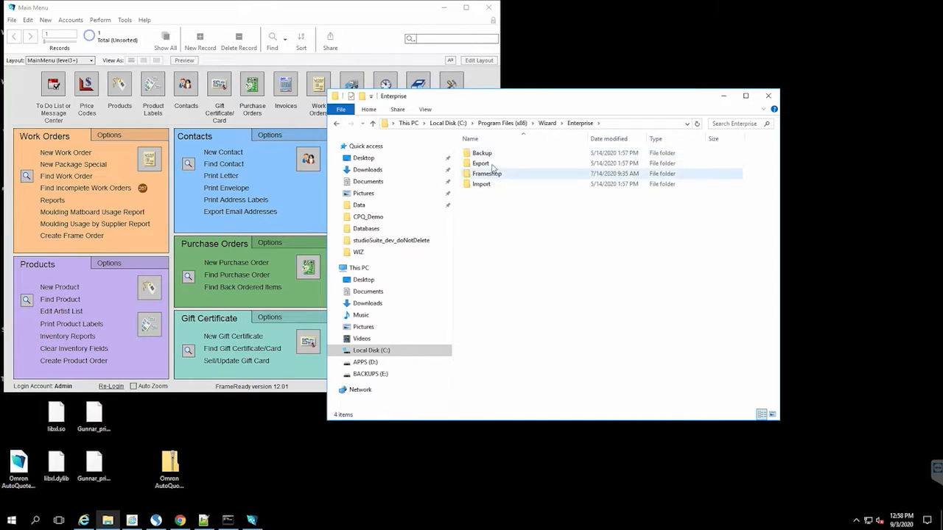
double_click(487, 174)
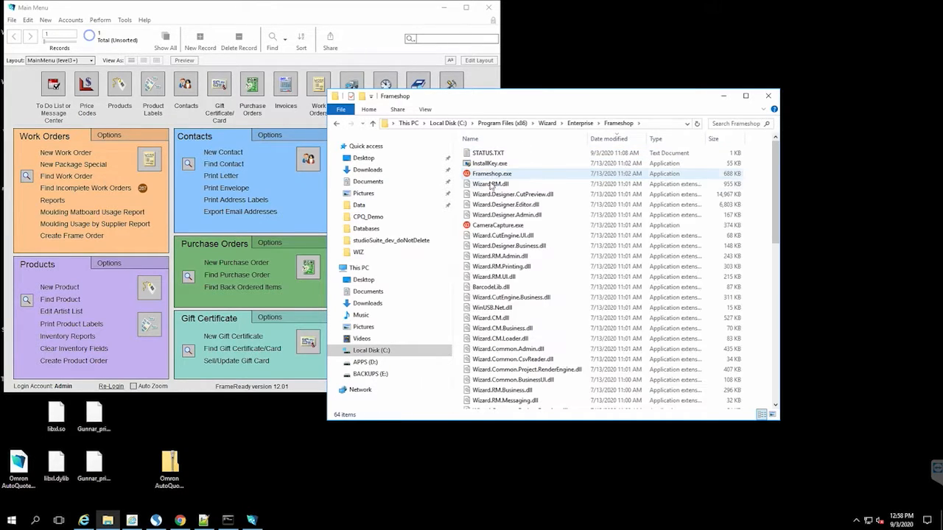
click(491, 174)
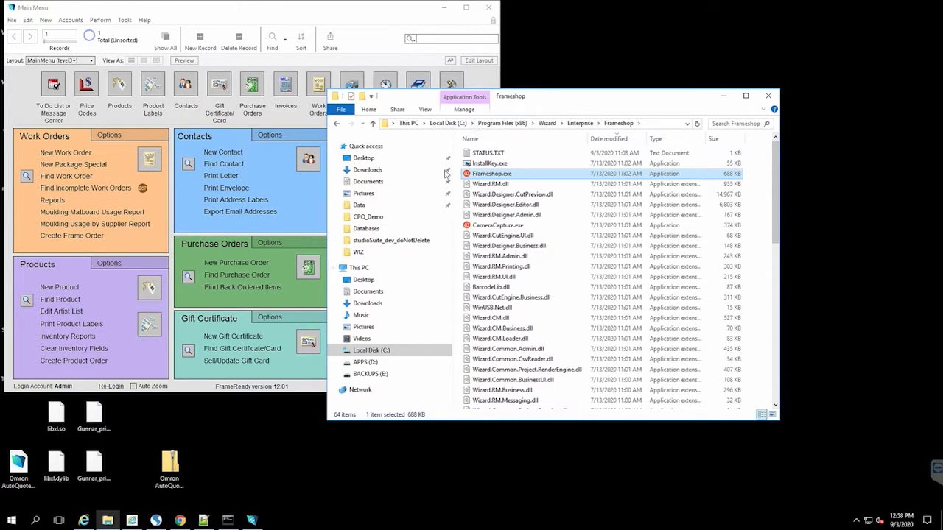
click(447, 124)
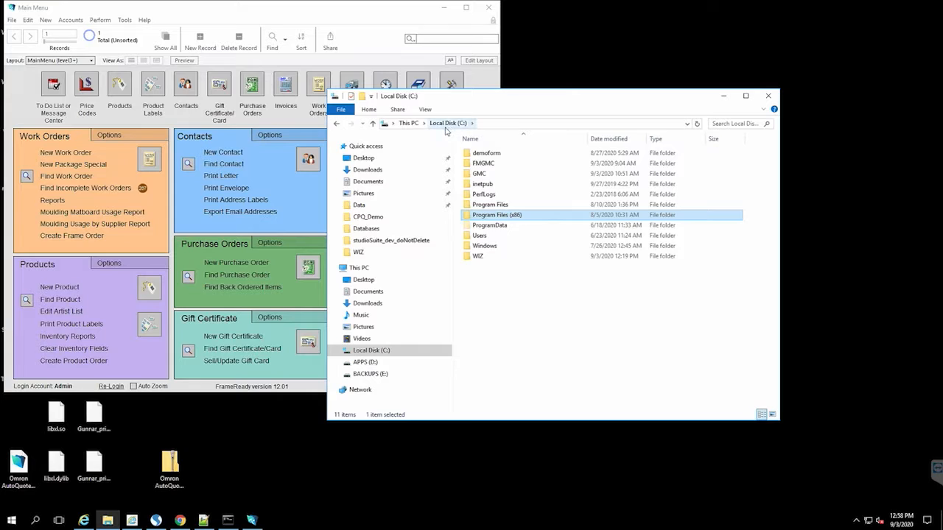
Step: Review the .wz2 order files in the C:\WIZ folder, then close File Explorer
click(479, 258)
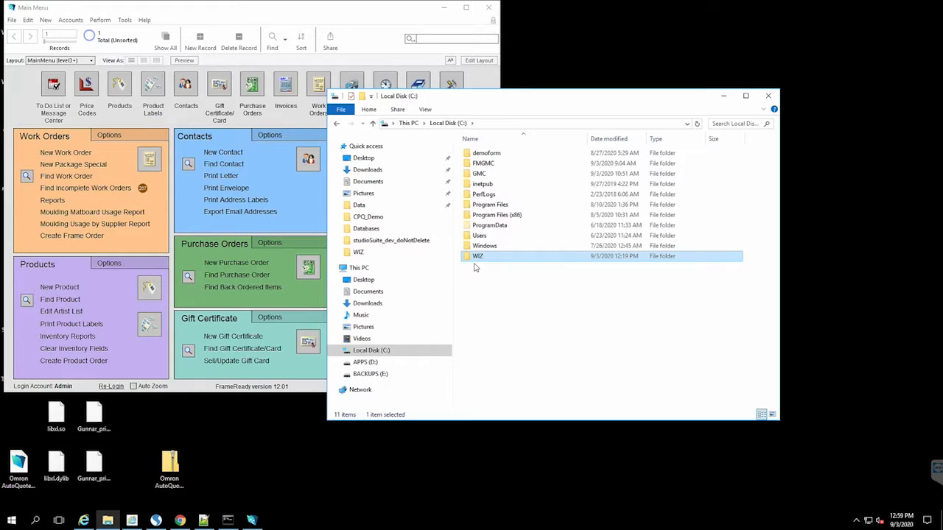
double_click(490, 257)
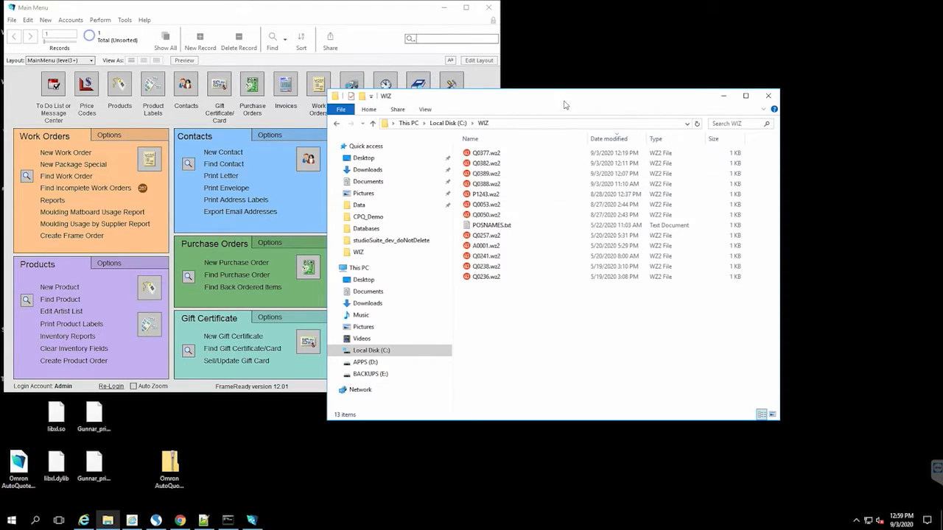
click(769, 97)
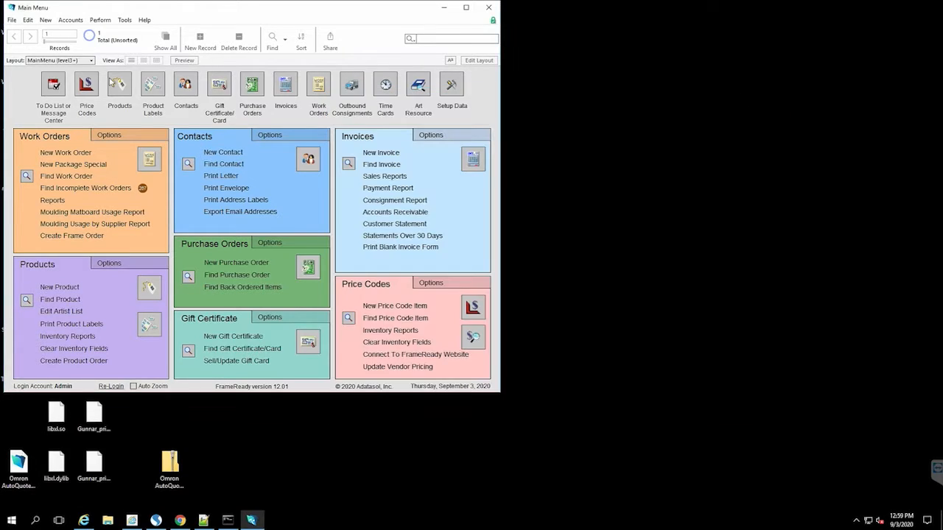
Step: Confirm the WO Defaults mat cutter is set to 'Work Order to Wizard FrameShop'
click(131, 138)
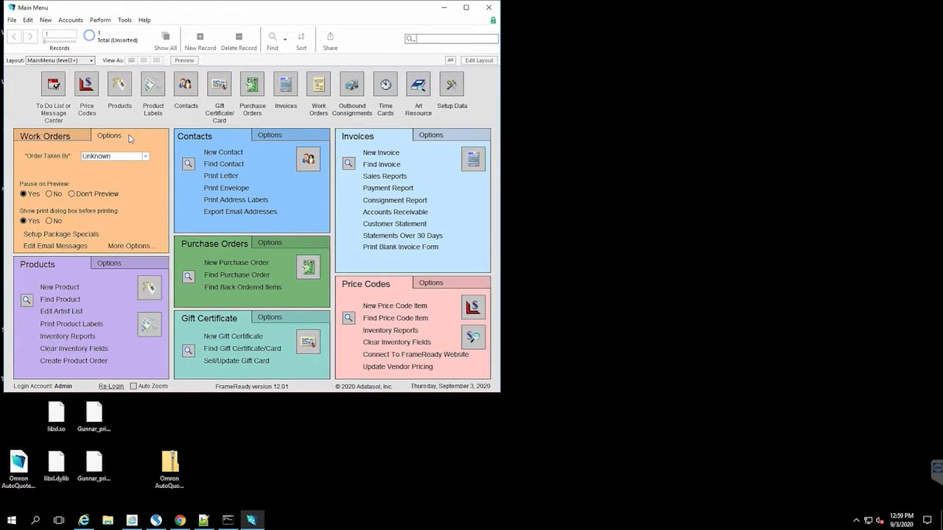
click(143, 249)
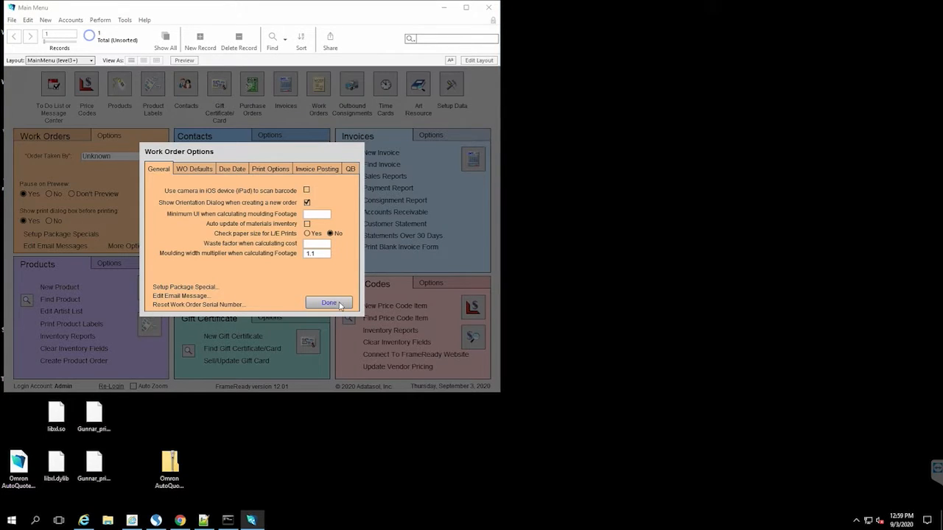
click(198, 170)
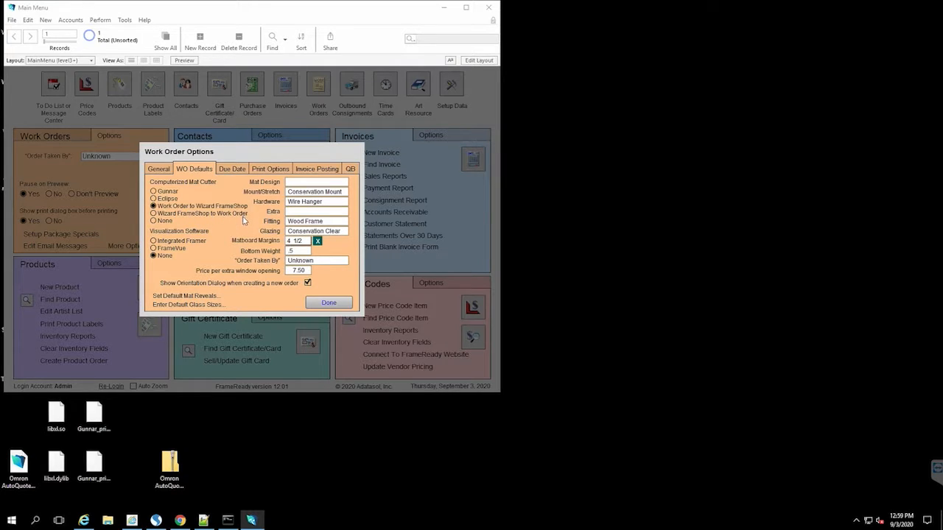
click(324, 301)
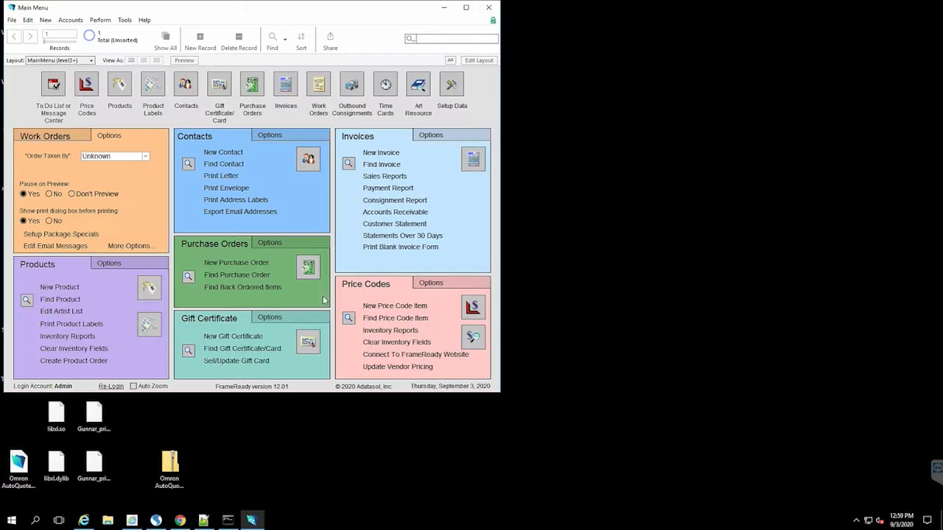
Step: Find all price codes whose item contains 'Wizard'
click(86, 85)
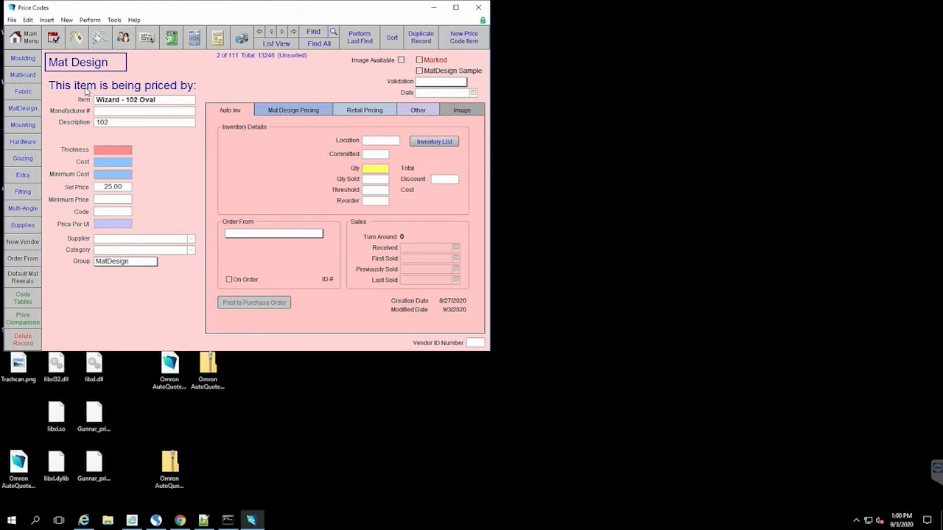
click(314, 33)
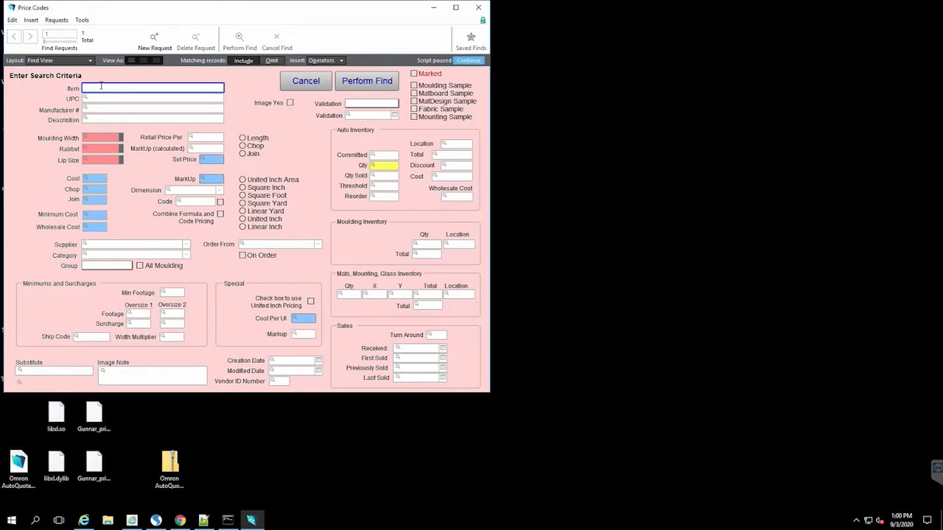
text(Wizard)
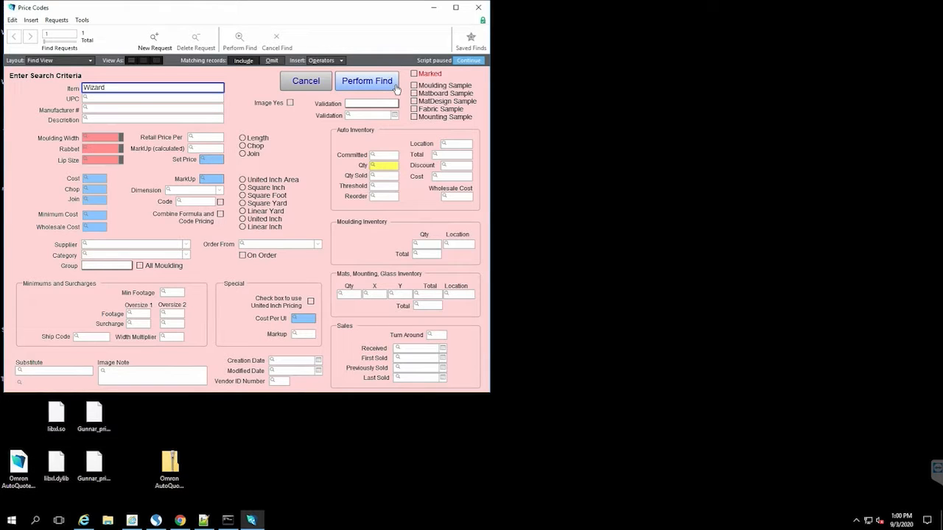
click(395, 86)
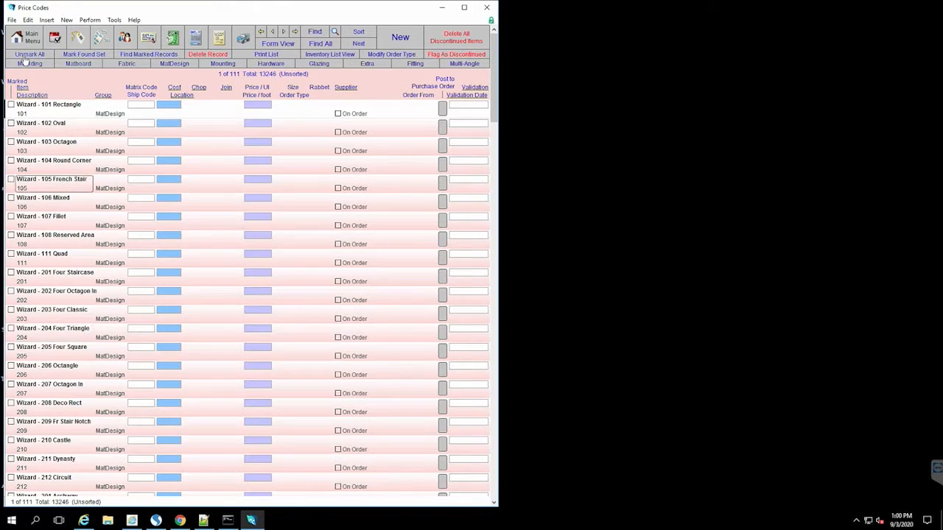
Step: Change the Wizard - 102 Oval set price from 25.00 to 30.00, then return to the main menu
click(72, 131)
click(72, 131)
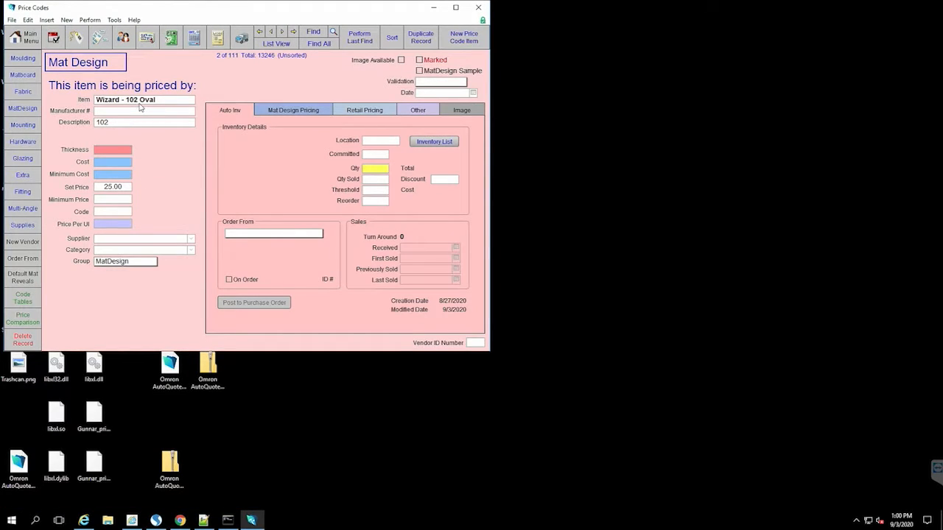
click(117, 190)
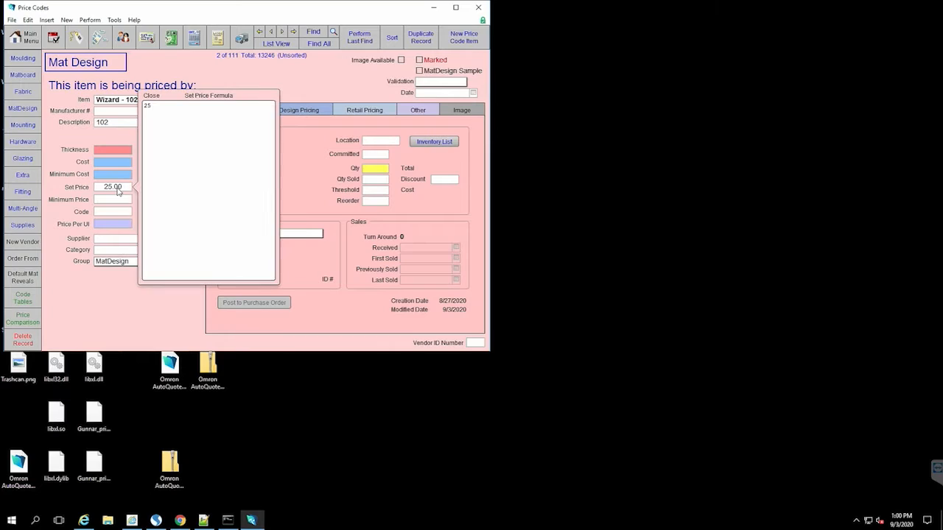
click(167, 108)
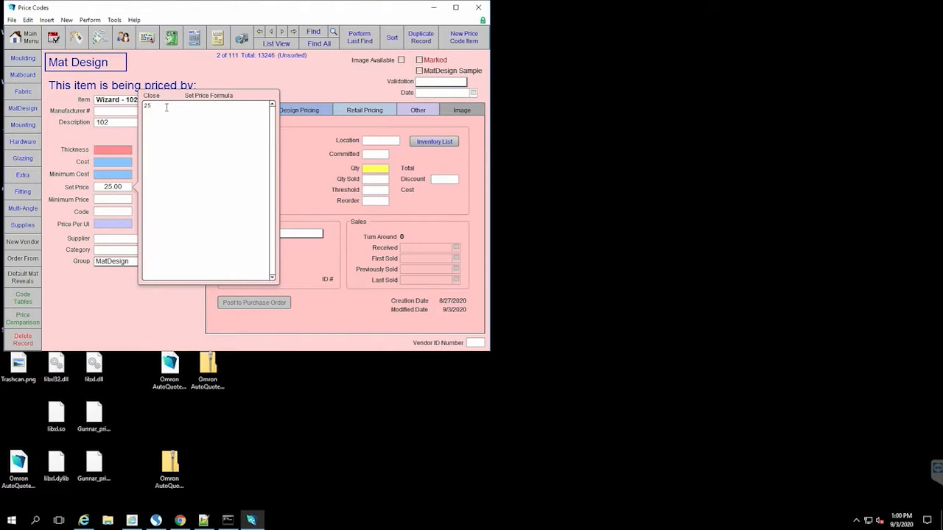
click(196, 77)
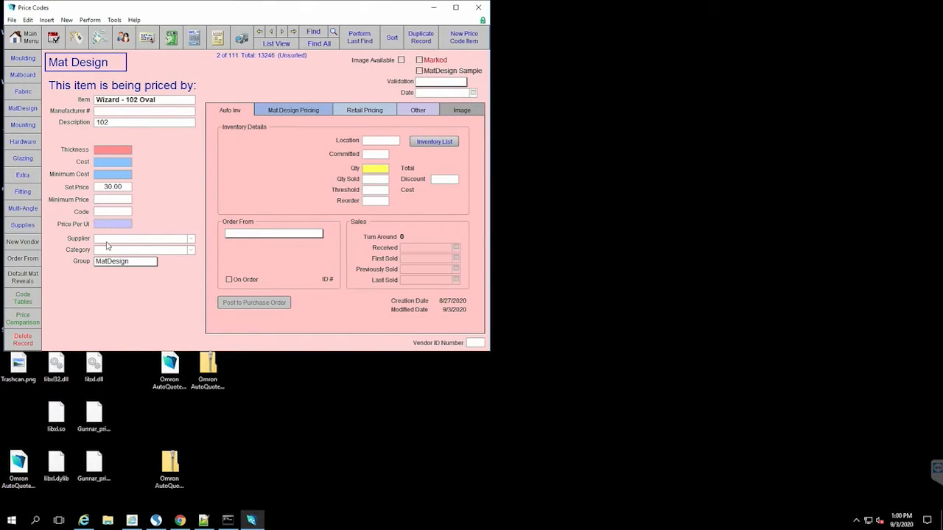
click(277, 43)
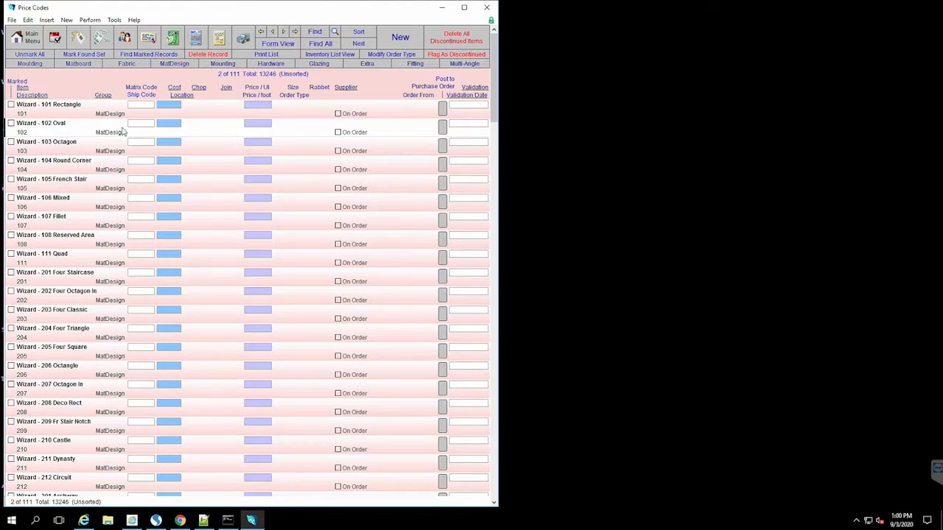
click(33, 39)
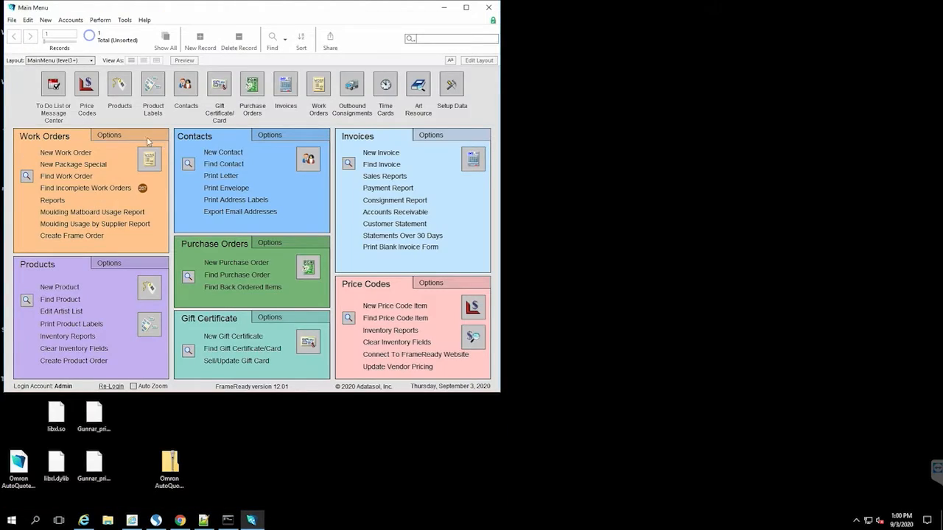
Step: Recheck that the work order defaults send orders to Wizard FrameShop, and restore the Work Orders action list
click(143, 138)
click(132, 245)
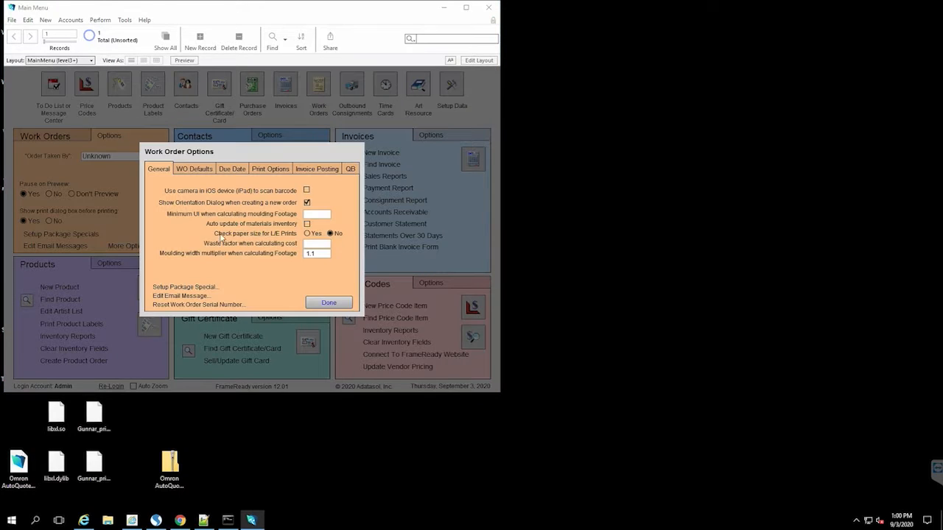
click(205, 170)
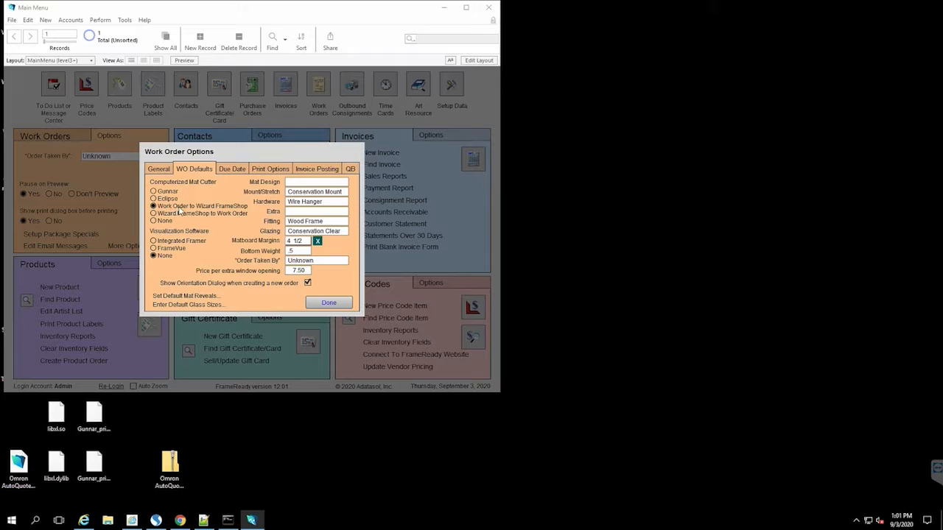
click(328, 303)
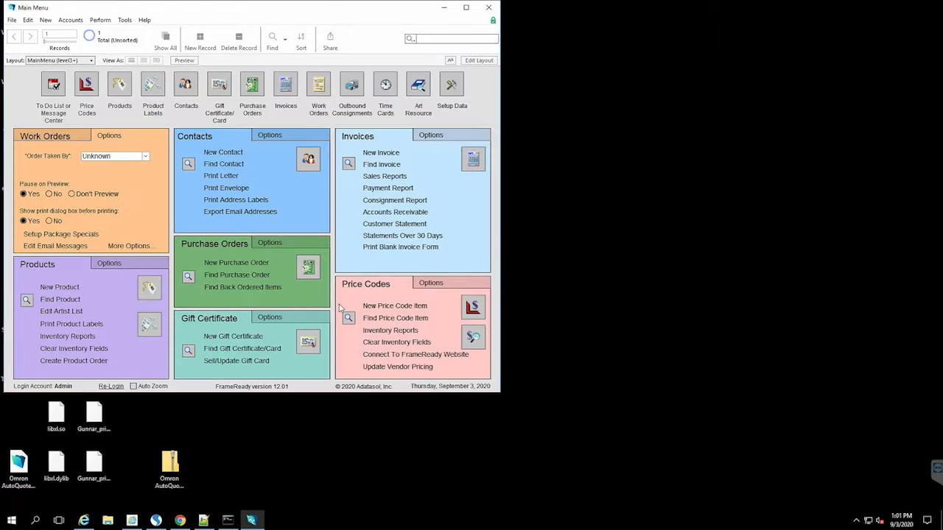
click(57, 137)
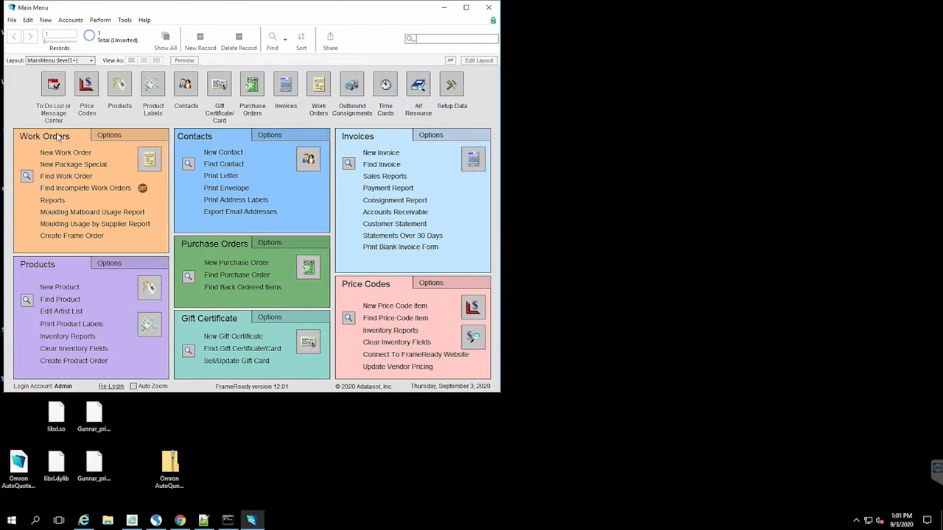
click(151, 164)
Step: Turn on the Status Toolbar, enlarge the work order window, and move to order Q0378
click(48, 21)
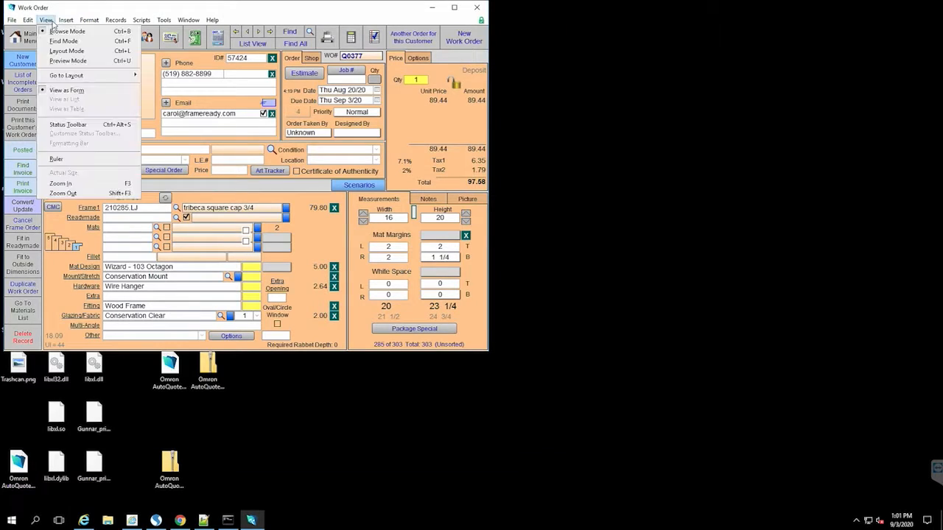
click(49, 21)
click(48, 21)
click(81, 128)
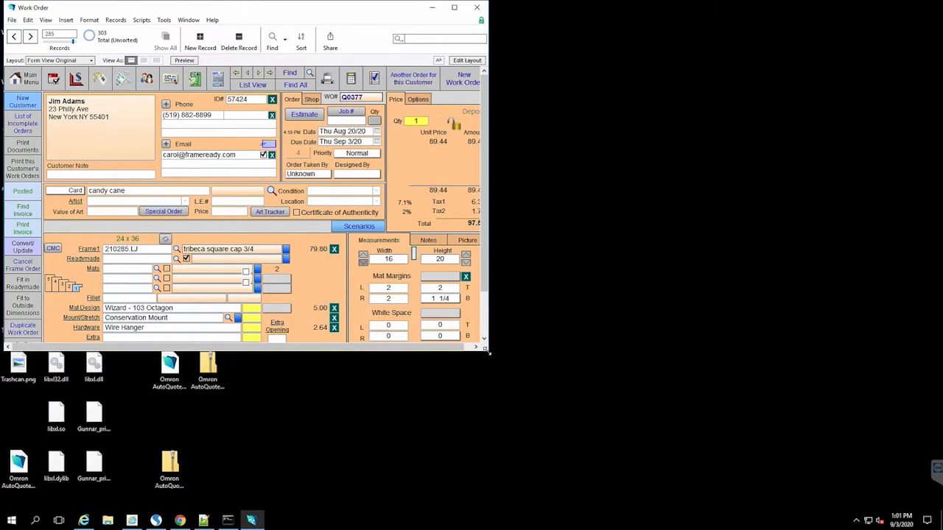
drag(488, 351, 598, 418)
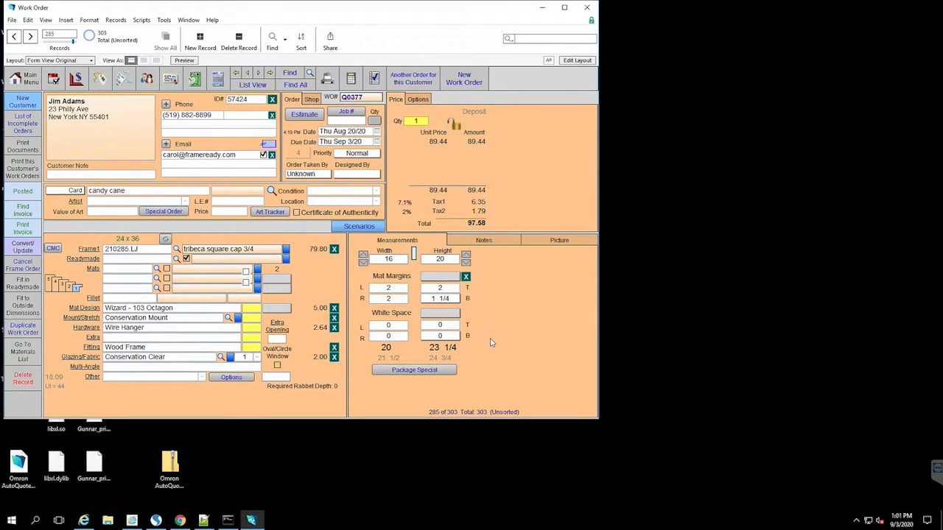
click(31, 36)
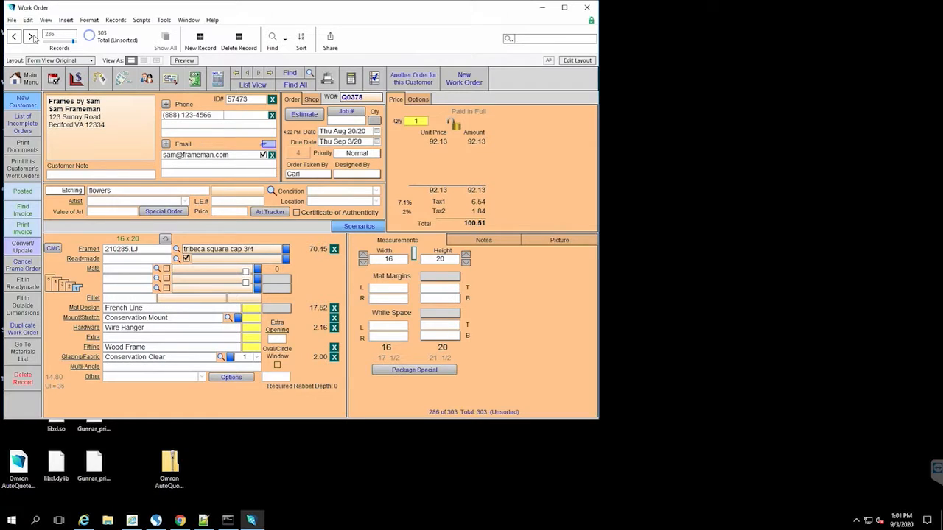
Step: Set the left, right, top and bottom mat margins to 2 each
click(394, 294)
text(2)
key(Tab)
text(2)
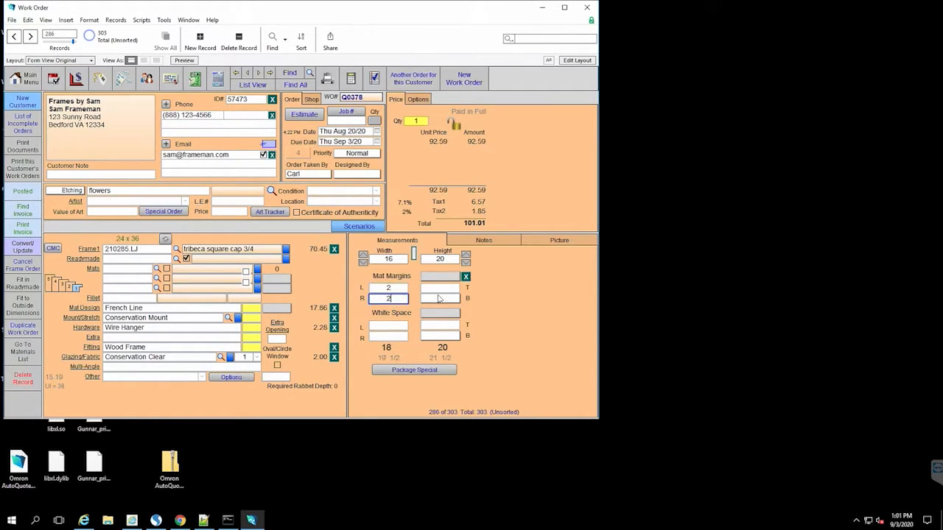
key(Tab)
text(2)
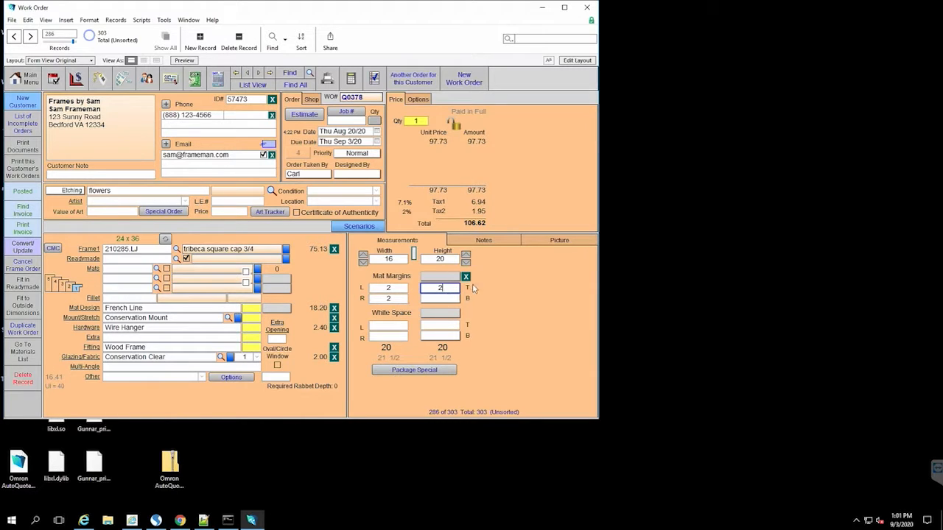
key(Tab)
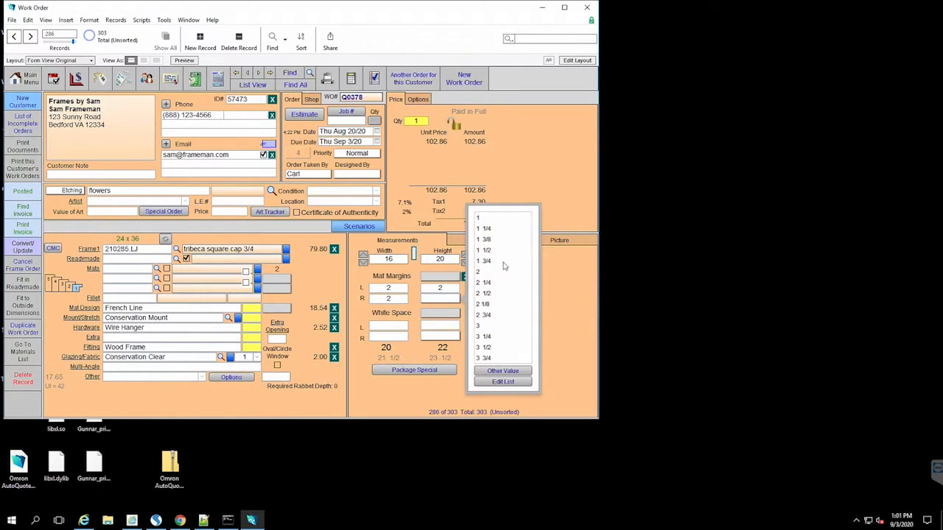
click(485, 272)
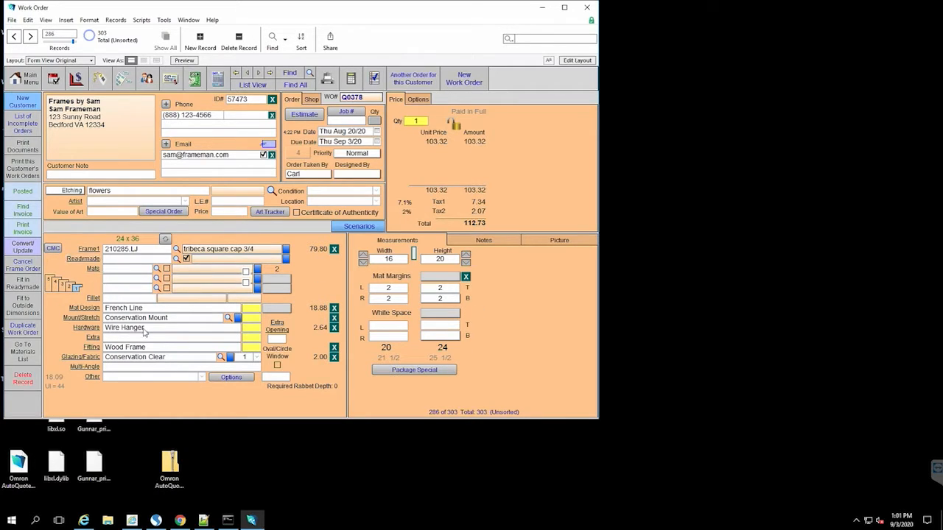
Step: Browse the CMC mat shape menus and pick the 102 Oval shape from Menu 1
click(53, 249)
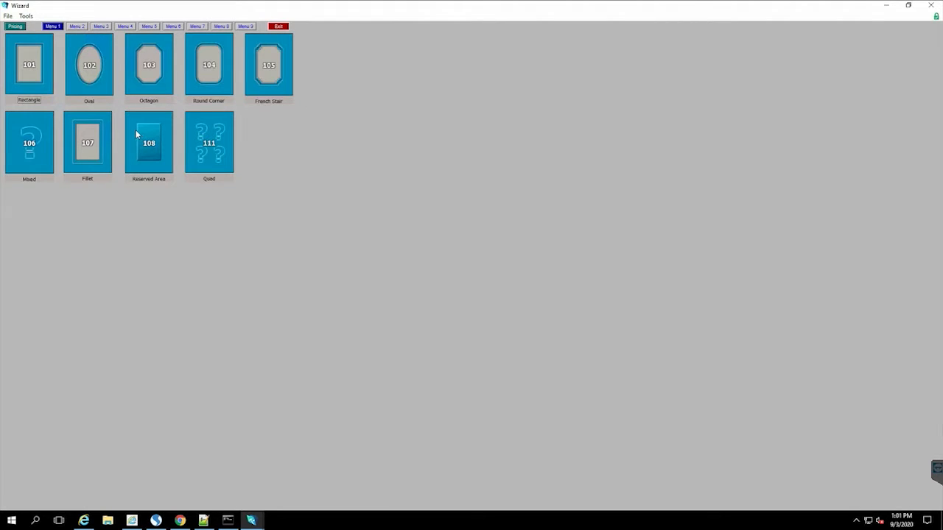
click(78, 29)
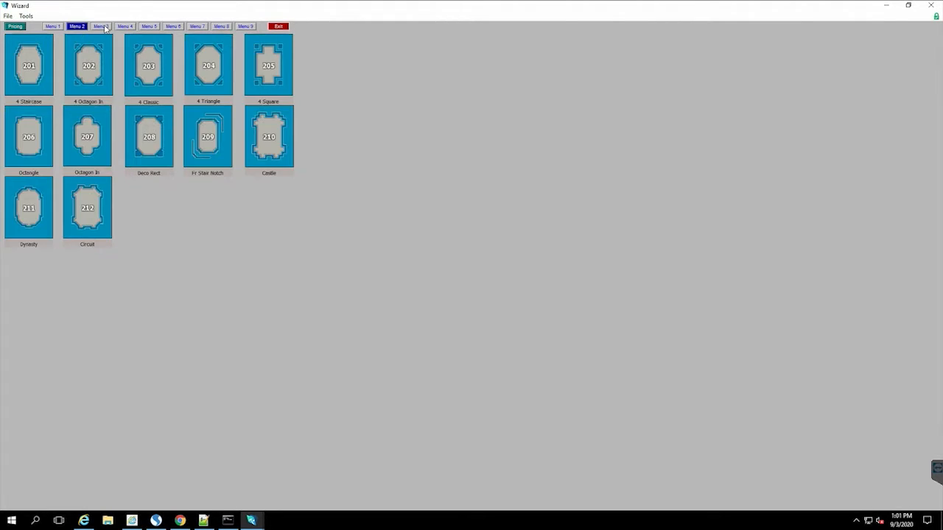
click(105, 30)
click(70, 28)
click(52, 27)
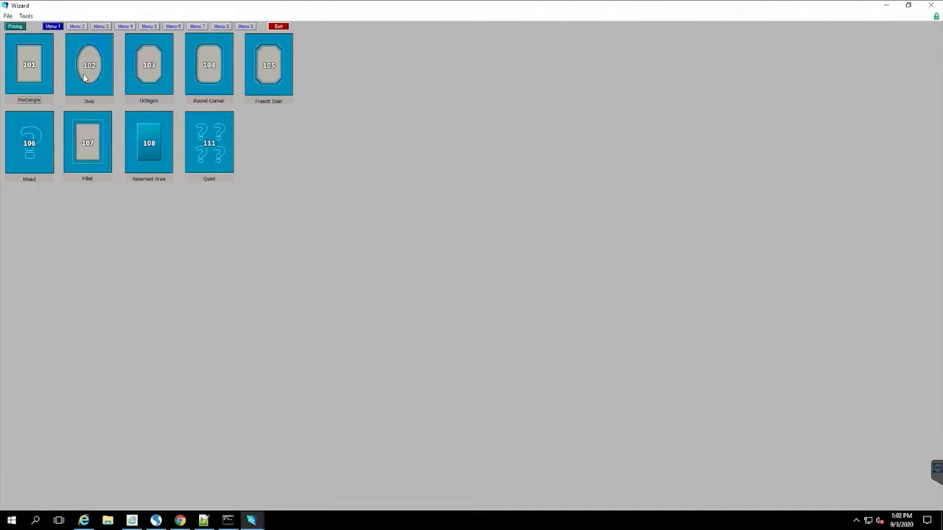
click(84, 78)
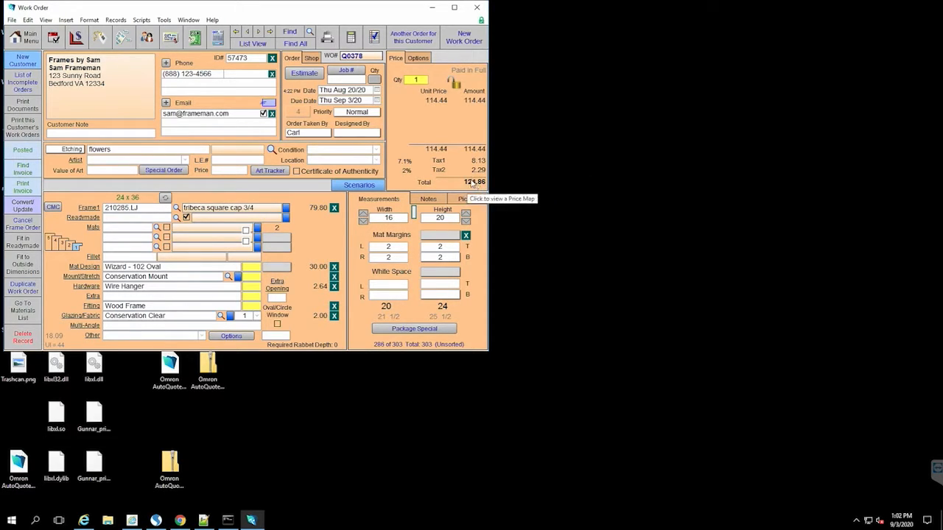
click(333, 268)
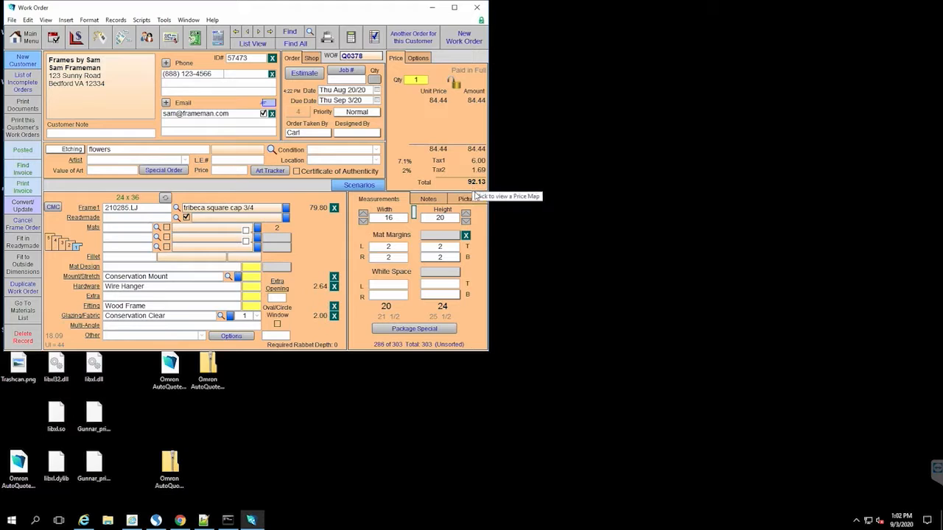
click(52, 207)
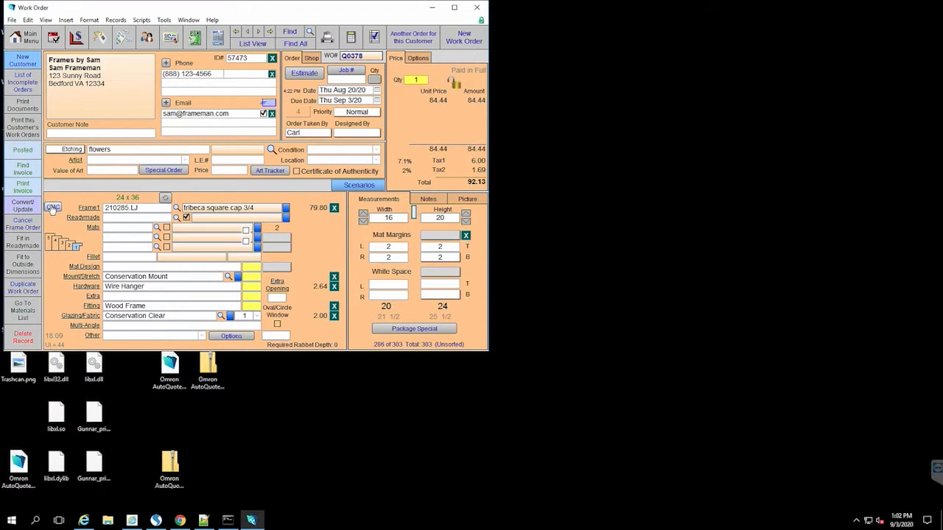
click(89, 65)
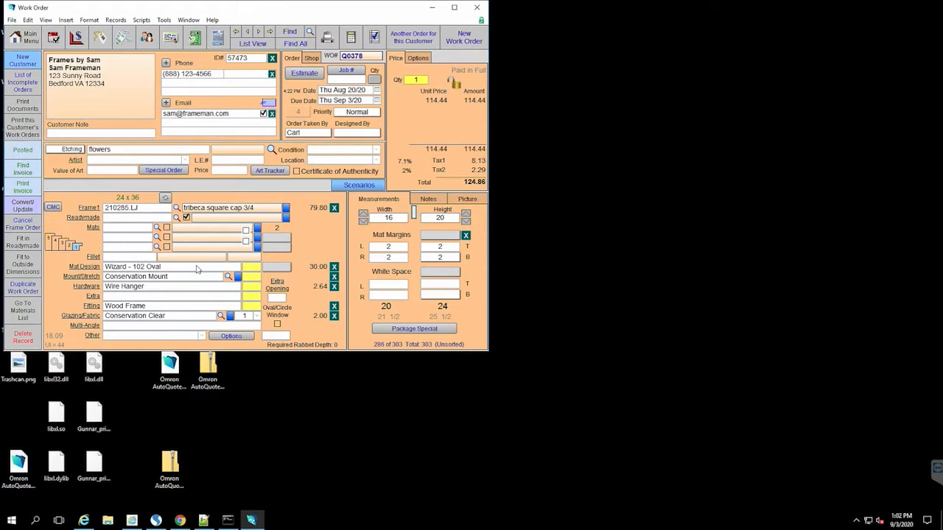
click(189, 20)
Step: Activate the Work Order custom menu set and create a WZ2 file for the order
mouse_move(165, 20)
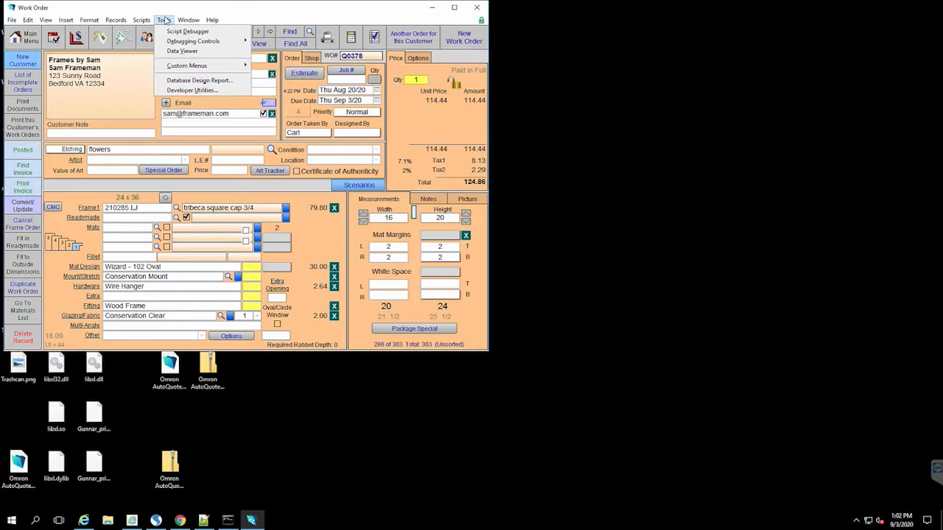
mouse_move(197, 66)
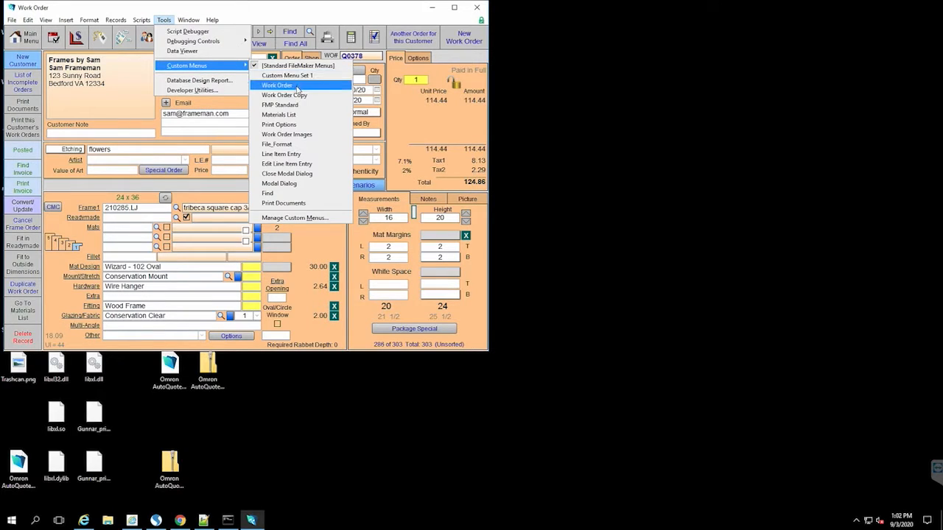
click(302, 87)
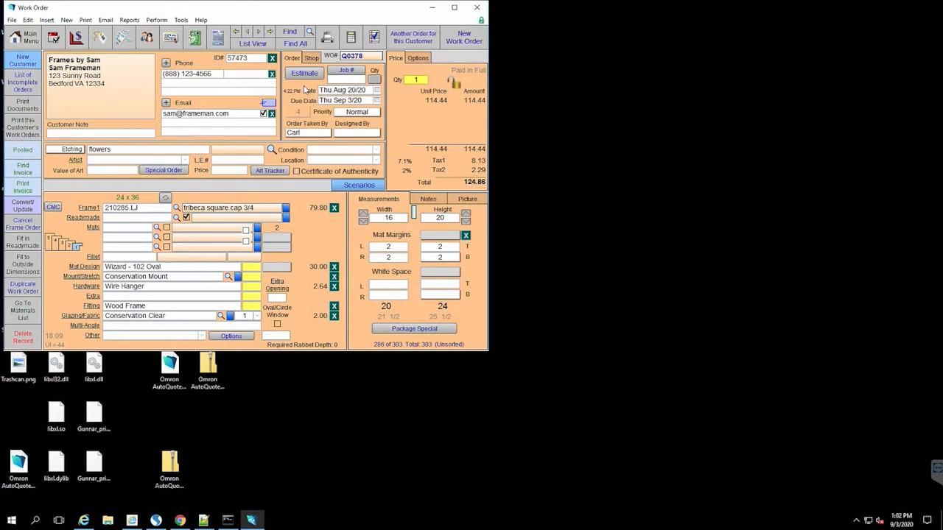
click(155, 22)
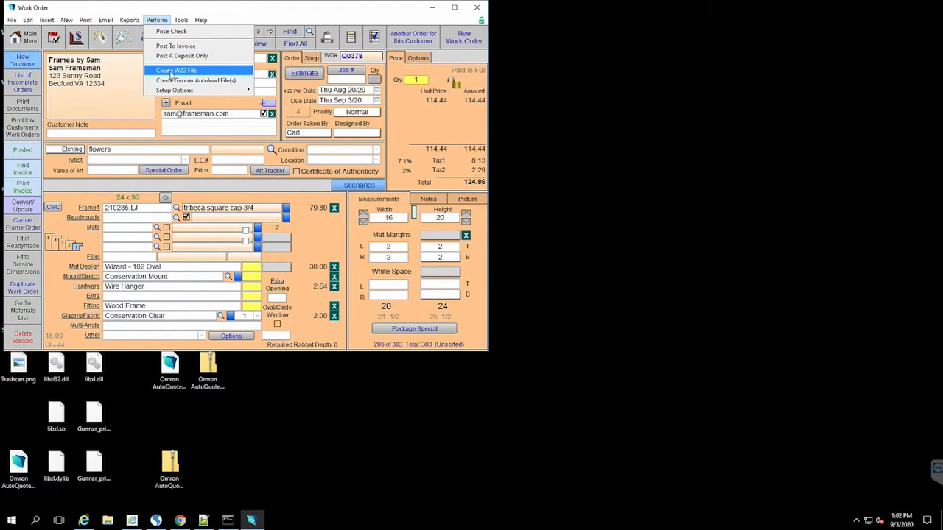
click(171, 74)
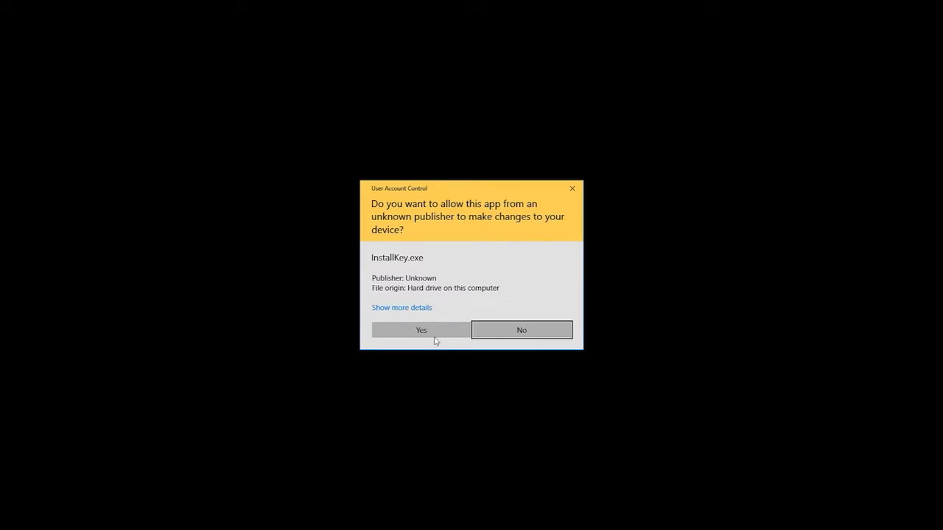
Step: Allow InstallKey, skip the product key and activation notice, and start a new mat design
click(424, 334)
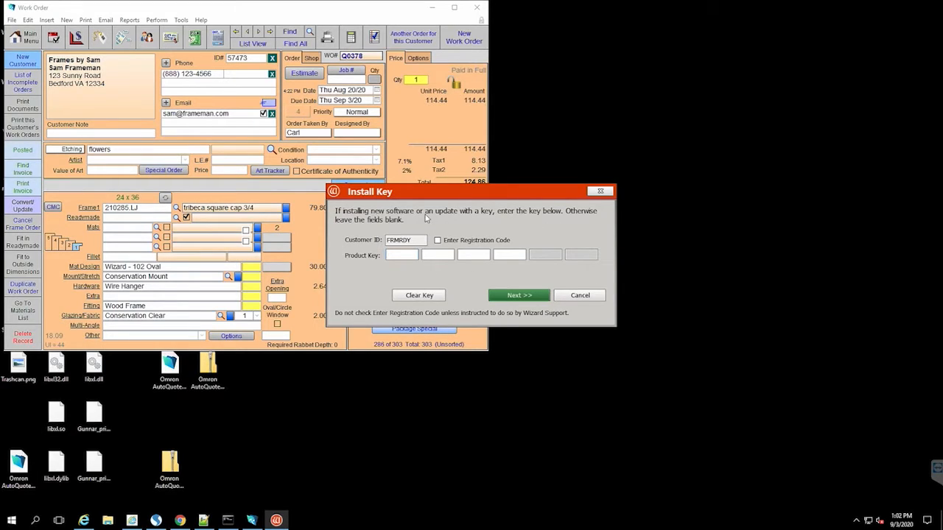
click(580, 295)
click(538, 299)
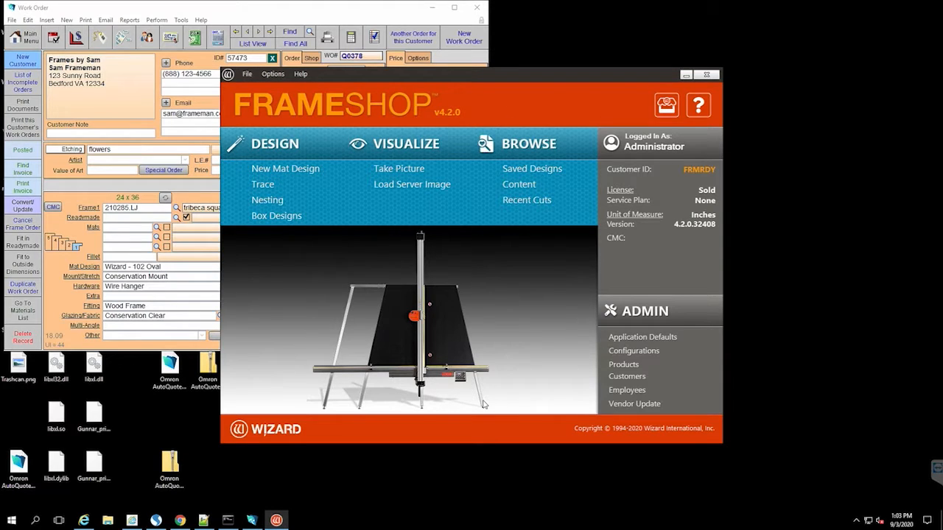
click(286, 172)
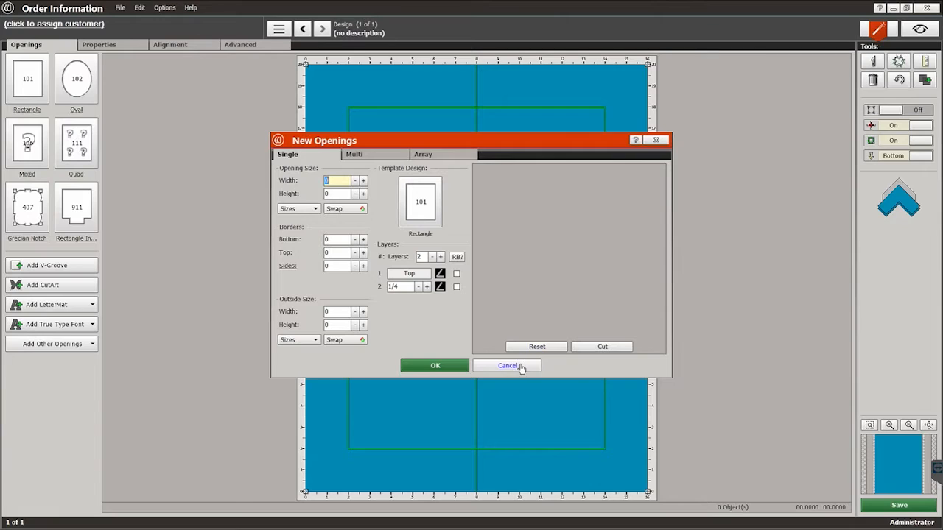
Step: Cancel new openings and import Q0378.wz2, finding it newest-first by date modified
click(509, 366)
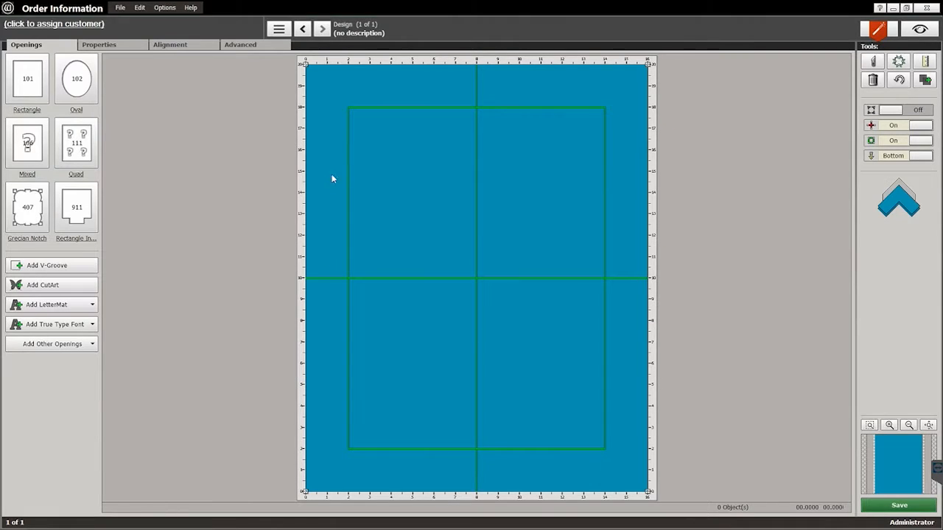
click(120, 8)
click(151, 51)
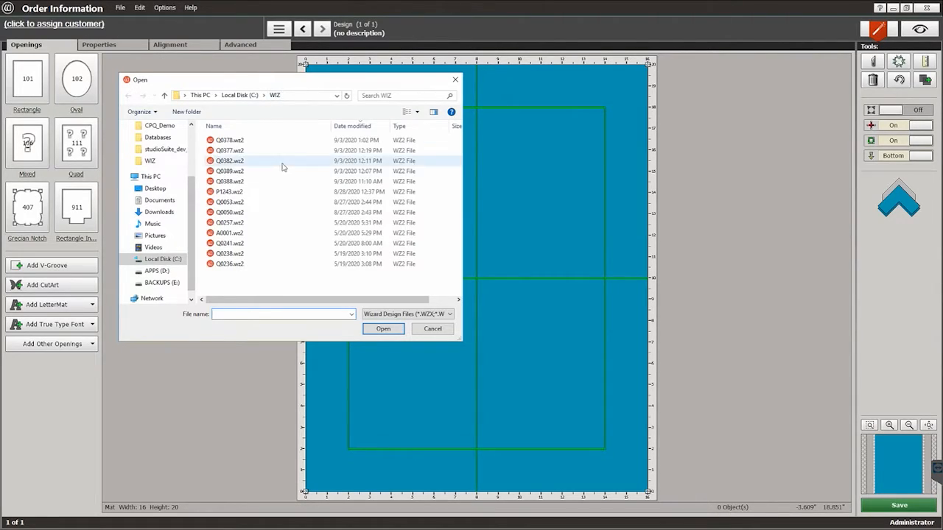
click(372, 128)
click(368, 128)
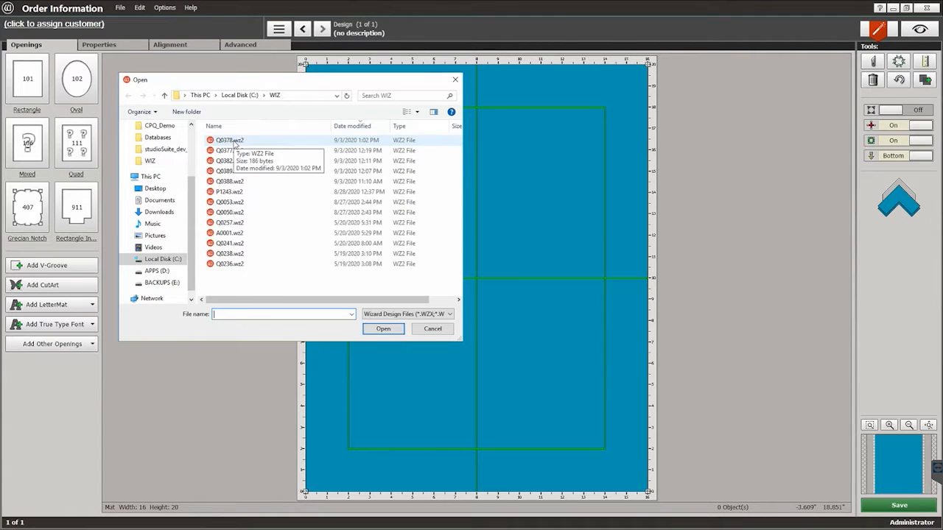
double_click(234, 144)
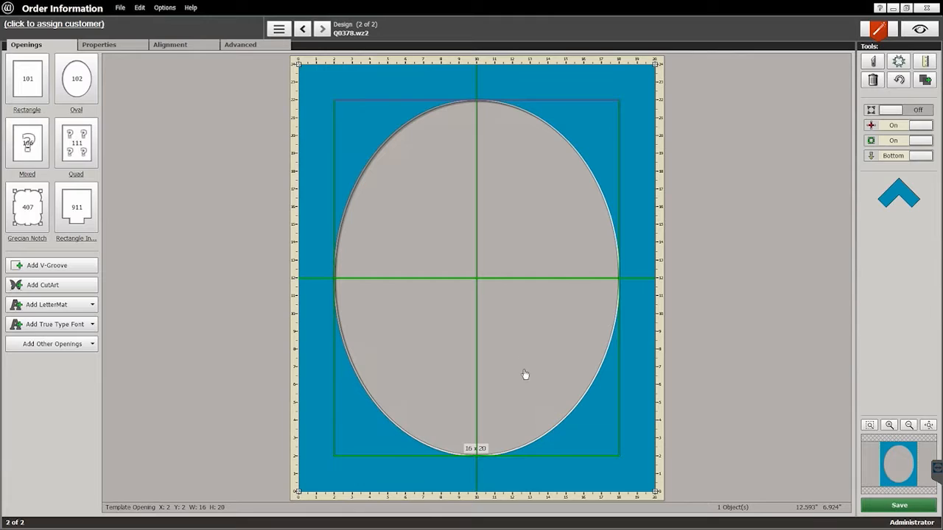
Step: Review the Q0378 oval opening's settings and the mat's border widths, then minimize FrameShop
click(570, 460)
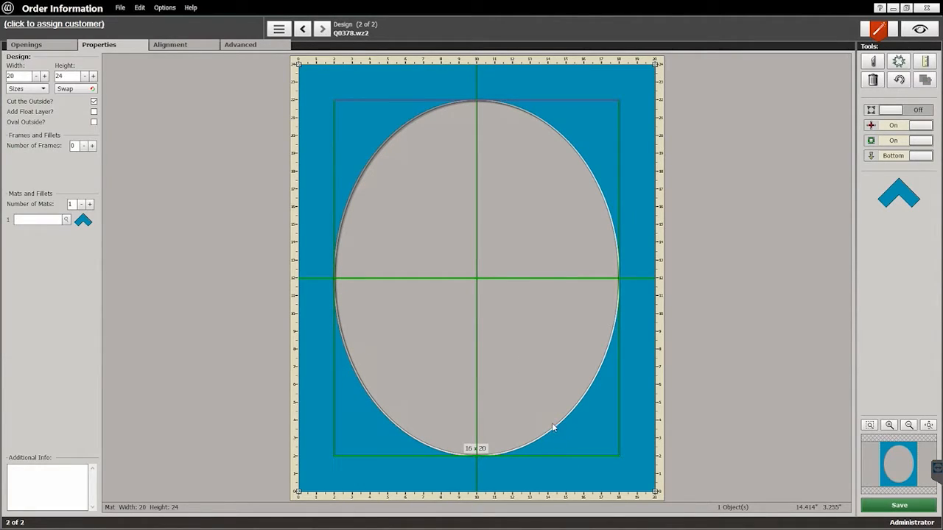
click(553, 427)
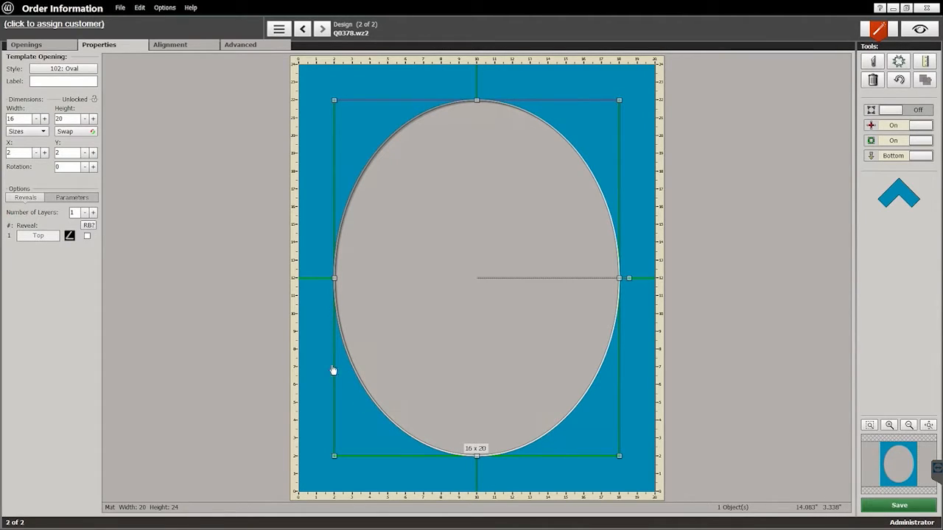
click(339, 106)
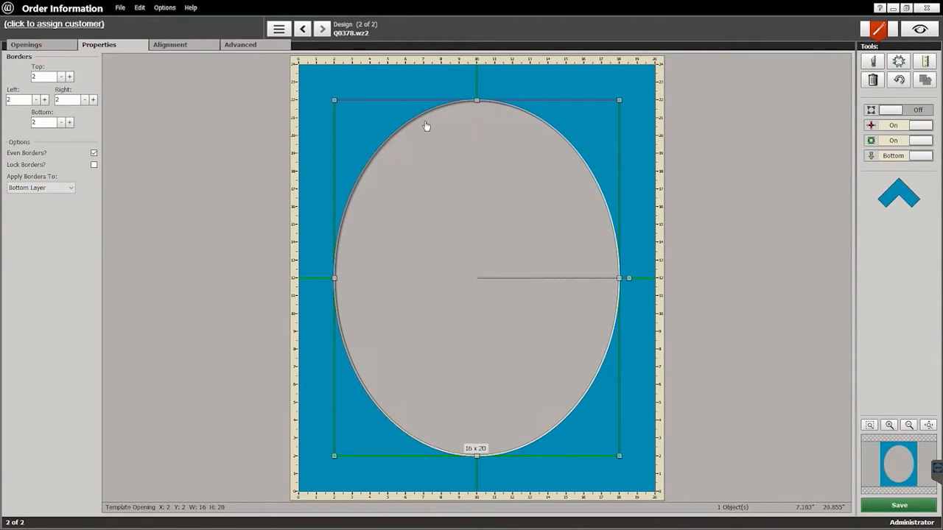
click(426, 126)
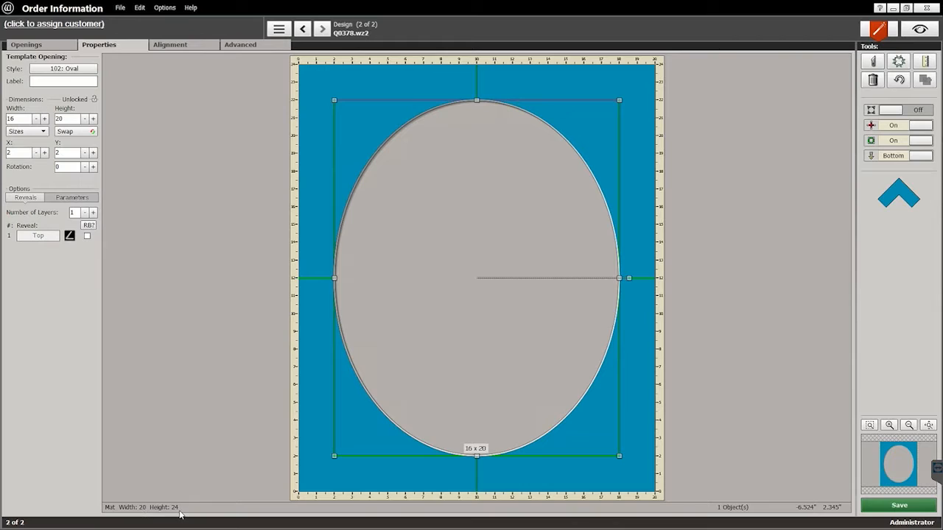
click(43, 47)
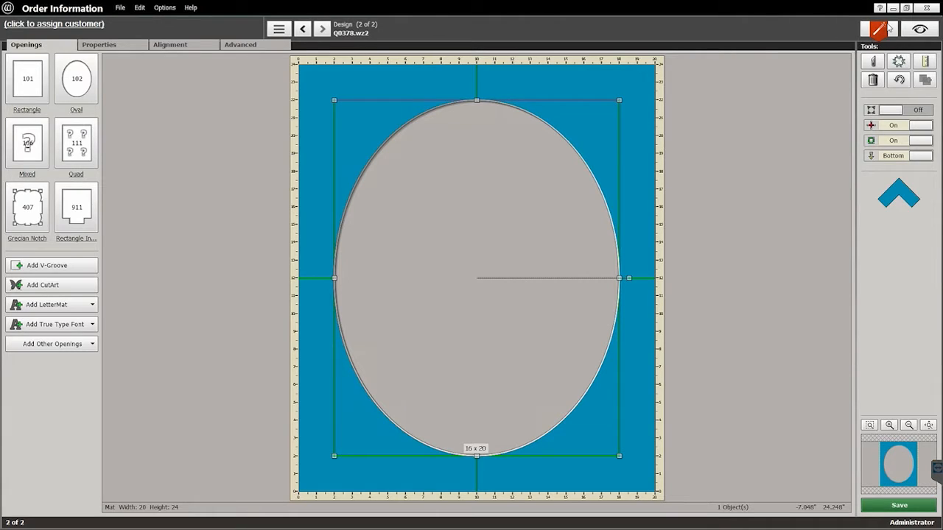
click(893, 8)
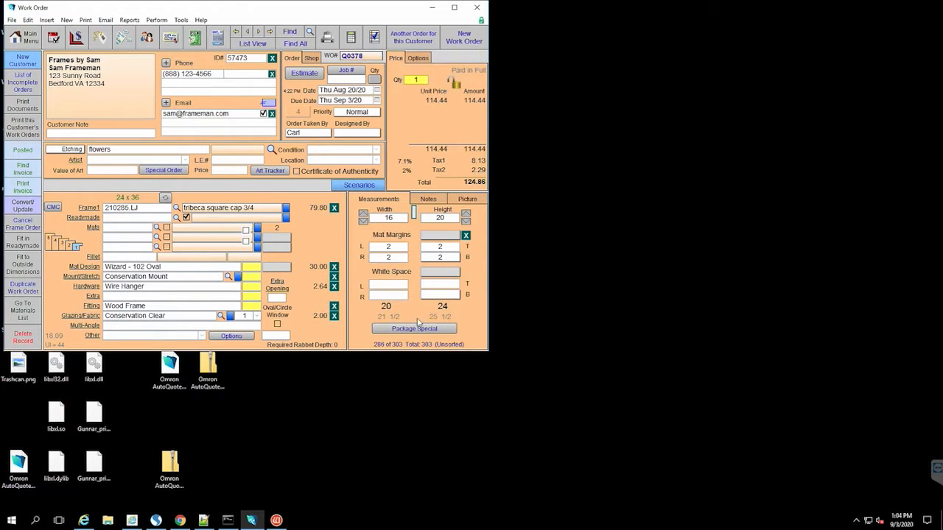
Step: Close the Q0378 oval design without saving changes and exit the FrameShop main window
click(277, 521)
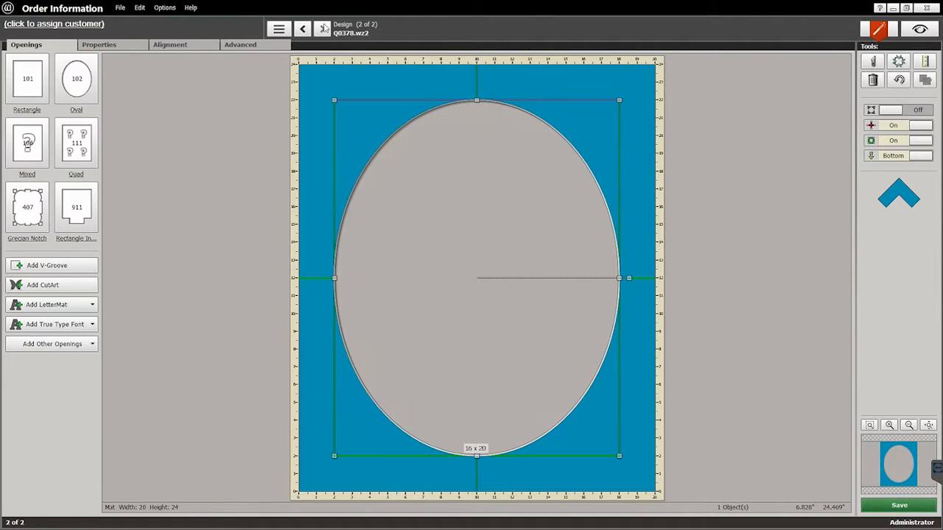
click(104, 47)
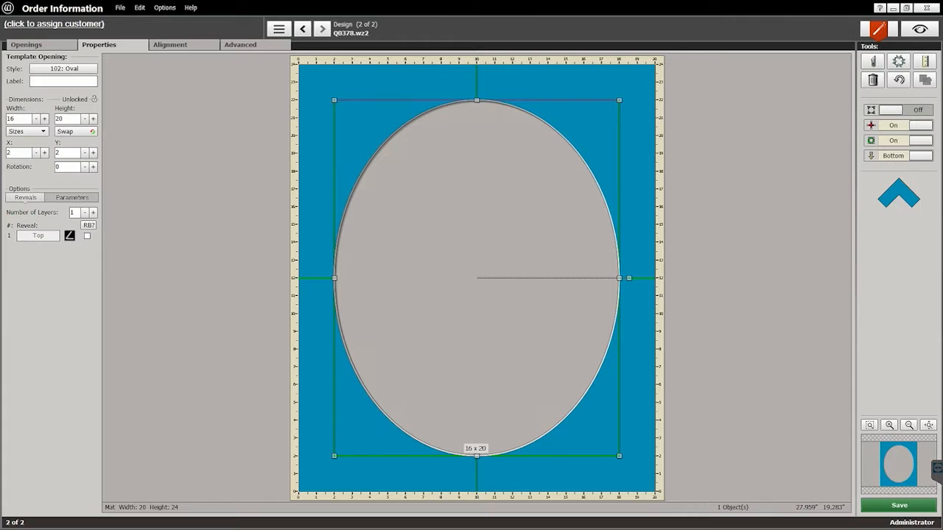
click(926, 7)
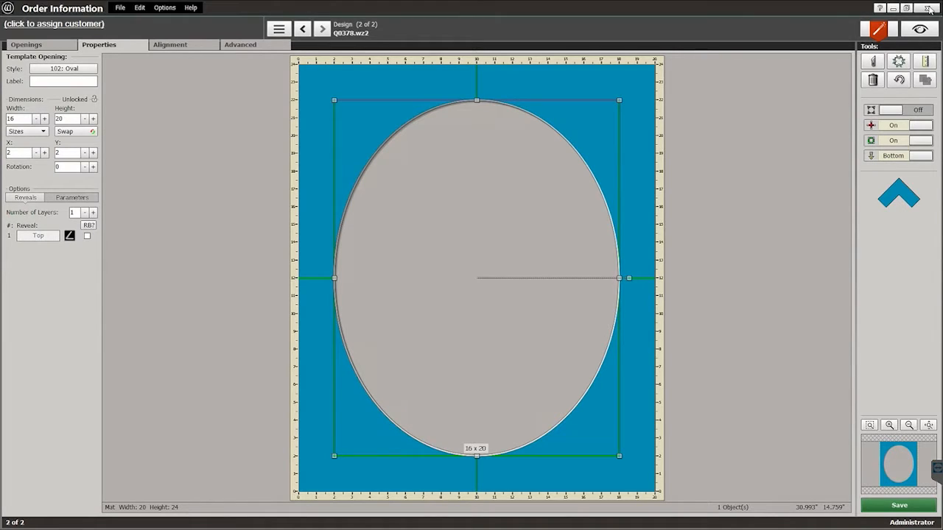
click(479, 297)
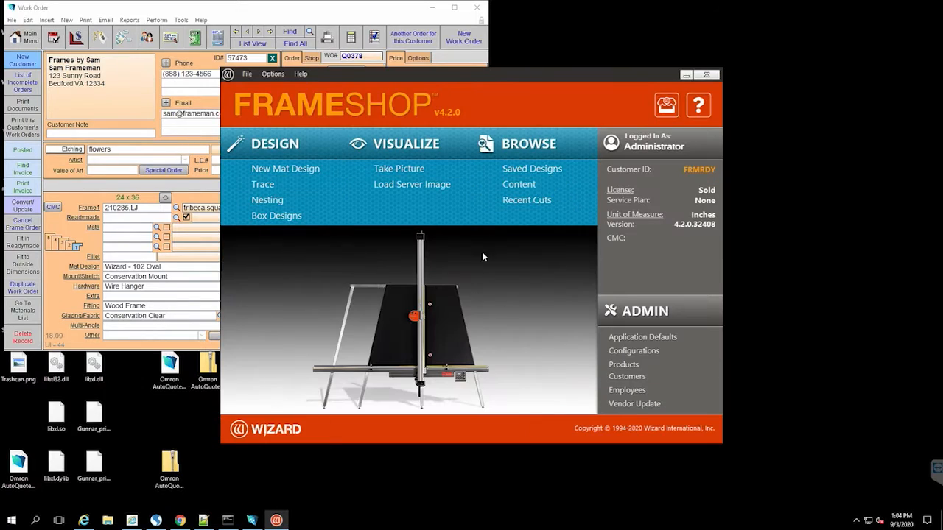
click(361, 14)
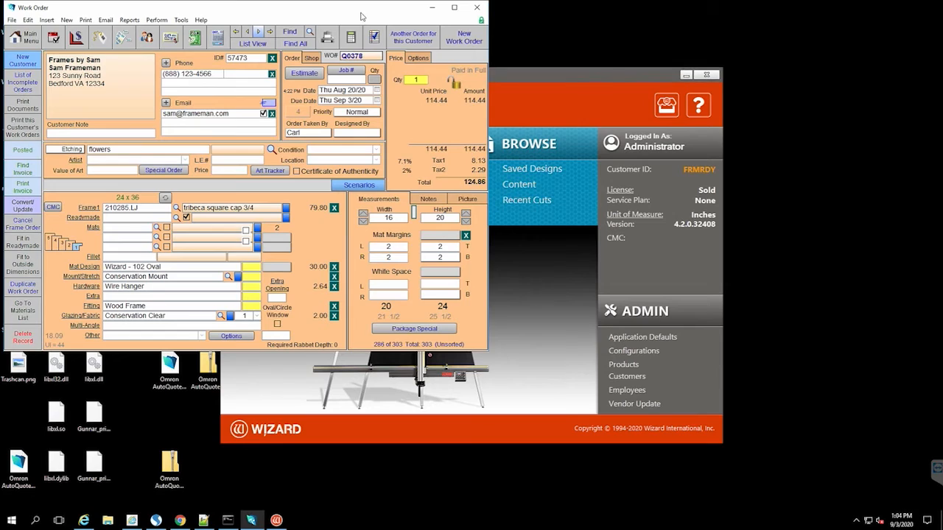
click(706, 75)
Step: Set the WO Defaults link to 'Wizard FrameShop to Work Order' and reopen the work order file
click(16, 39)
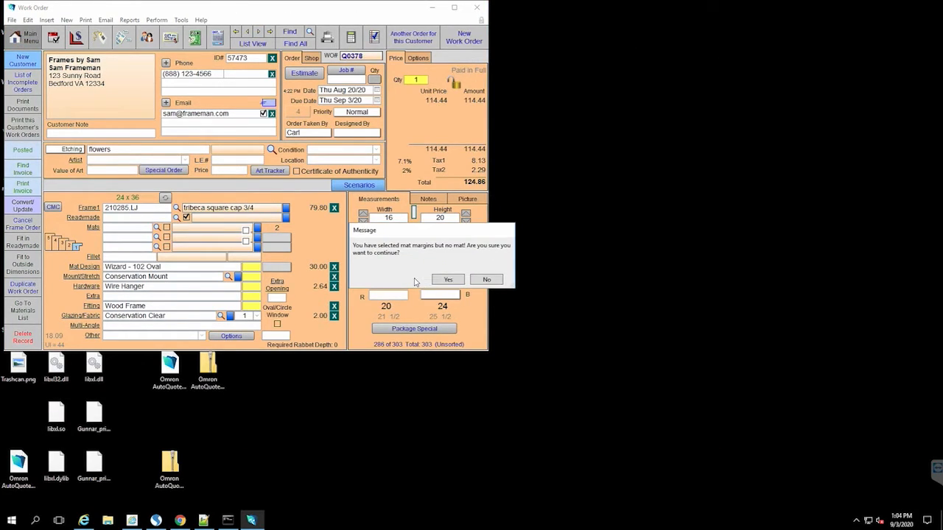
click(448, 280)
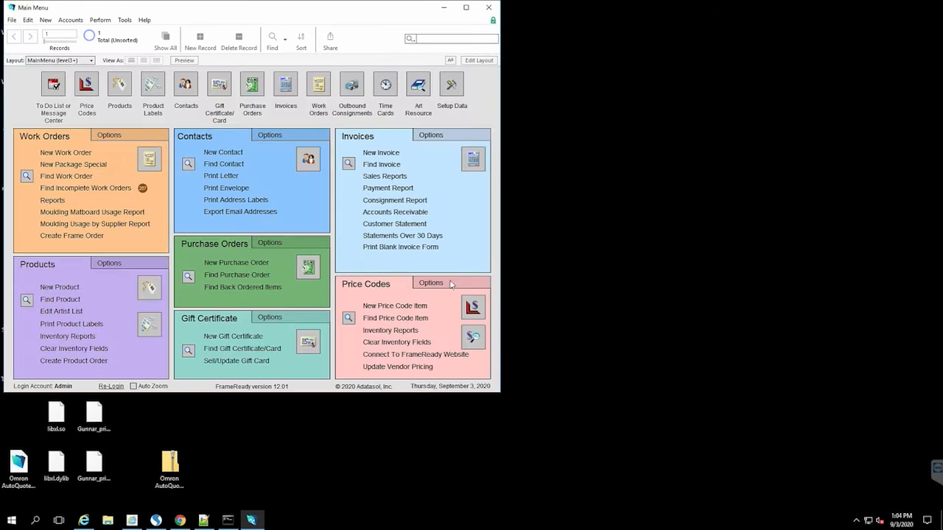
click(135, 136)
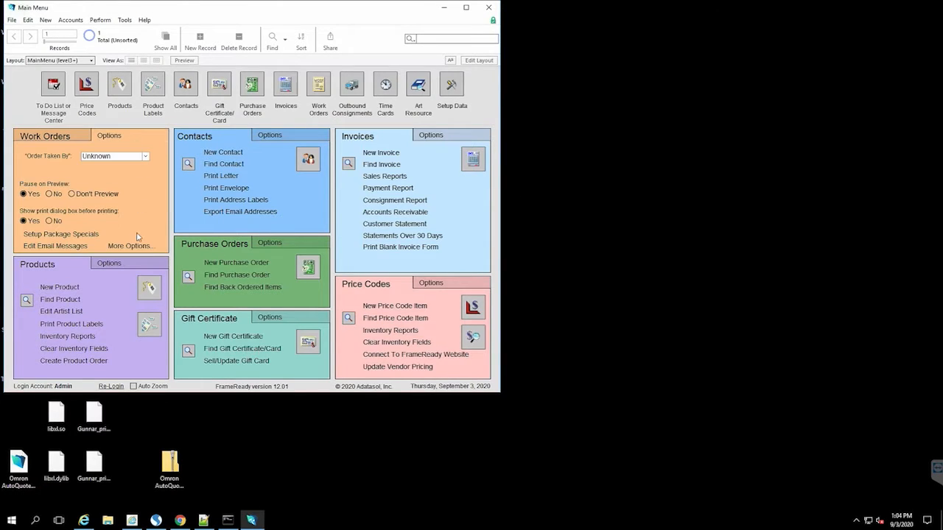
click(140, 247)
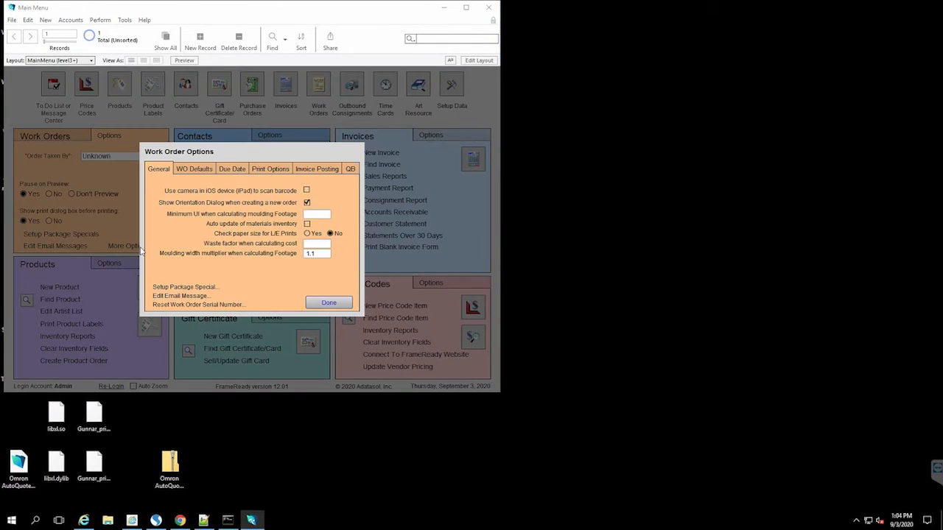
click(201, 171)
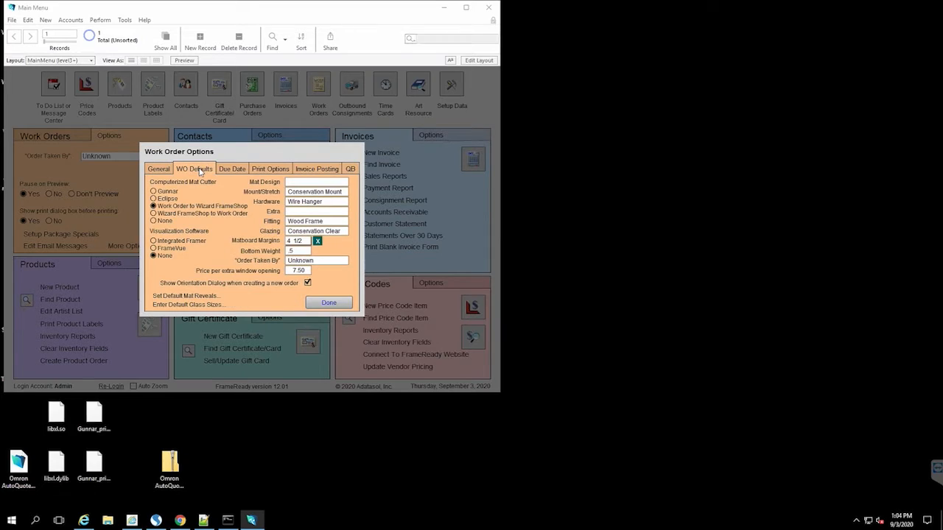
click(153, 214)
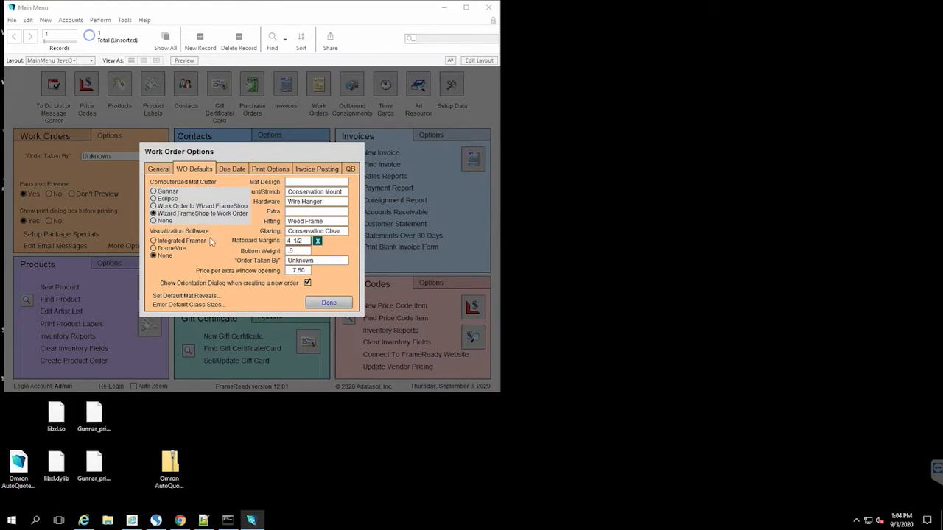
click(329, 303)
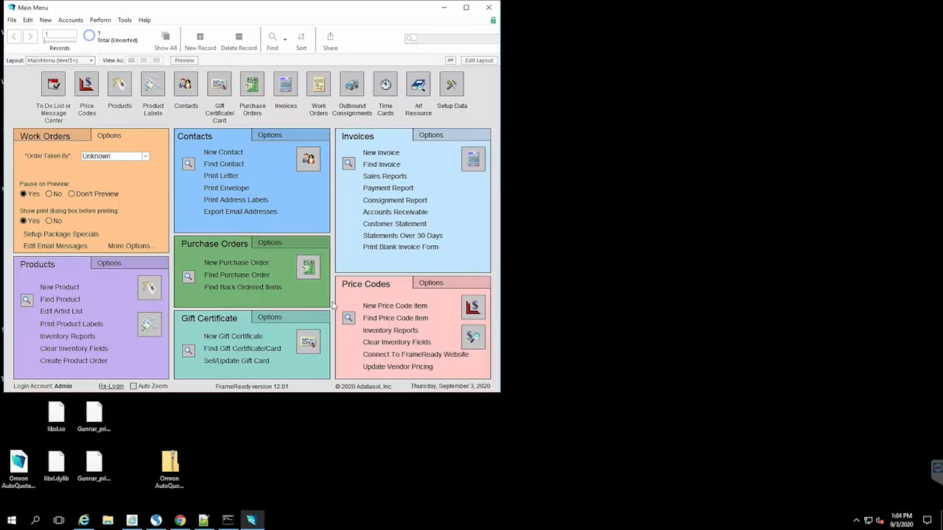
click(43, 138)
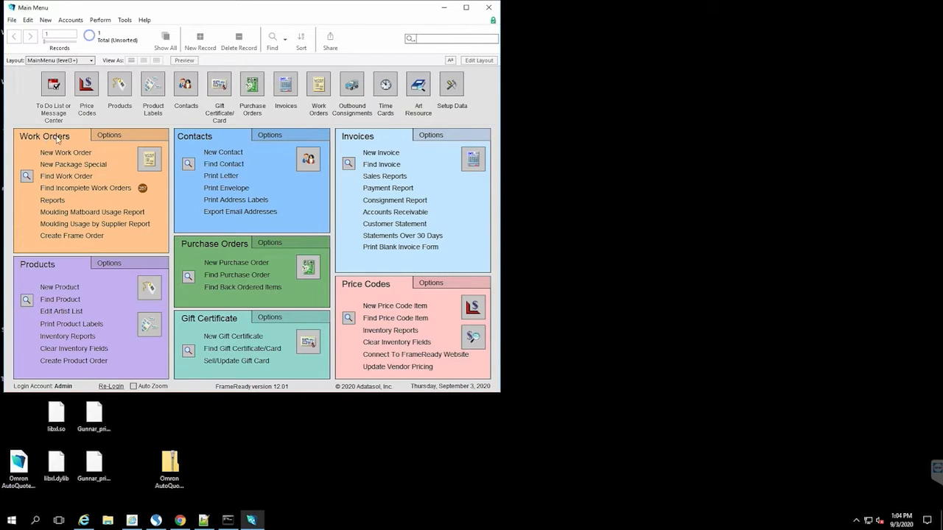
click(156, 164)
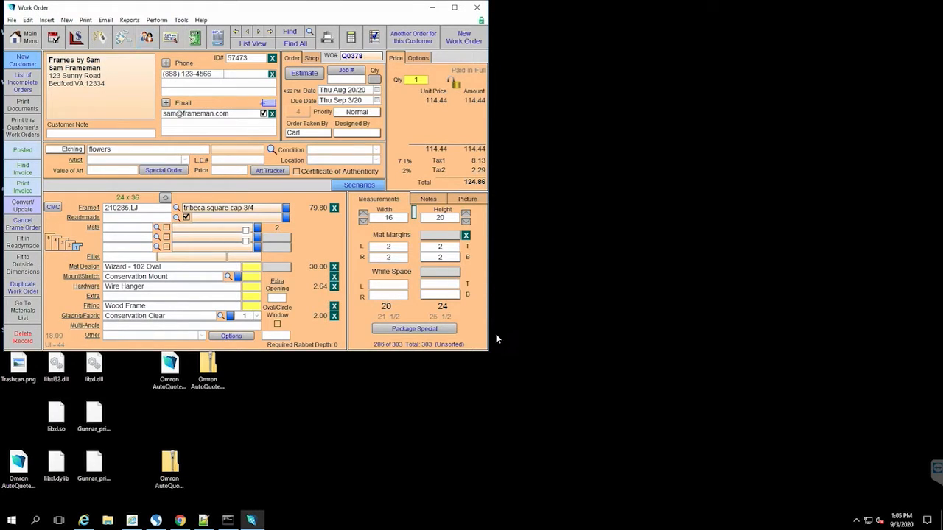
Step: Enlarge the window, create new vertical work order Q0397, and launch the CMC mat cutter link
drag(485, 353, 542, 379)
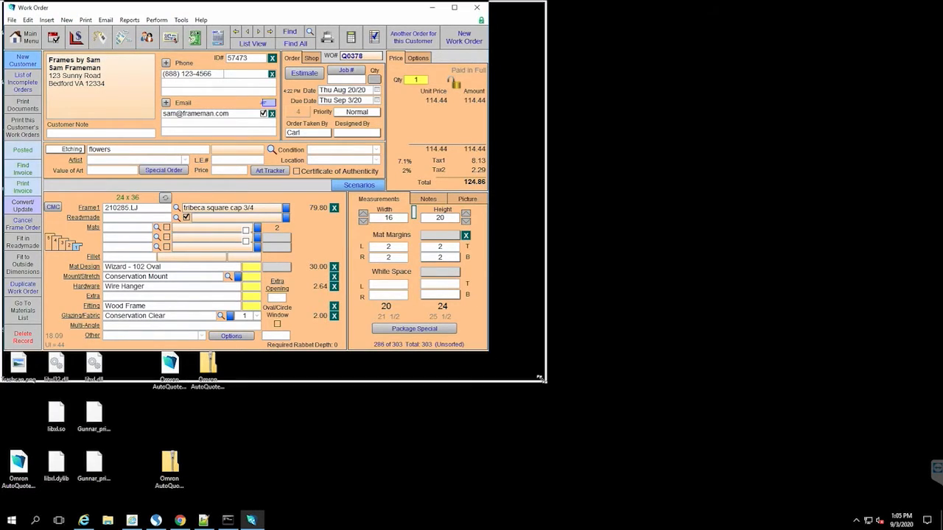
click(464, 37)
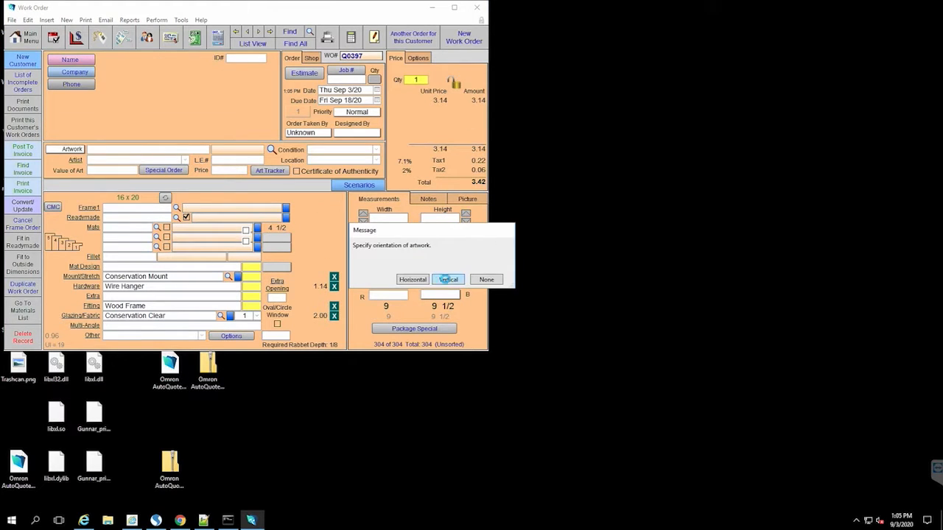
click(448, 279)
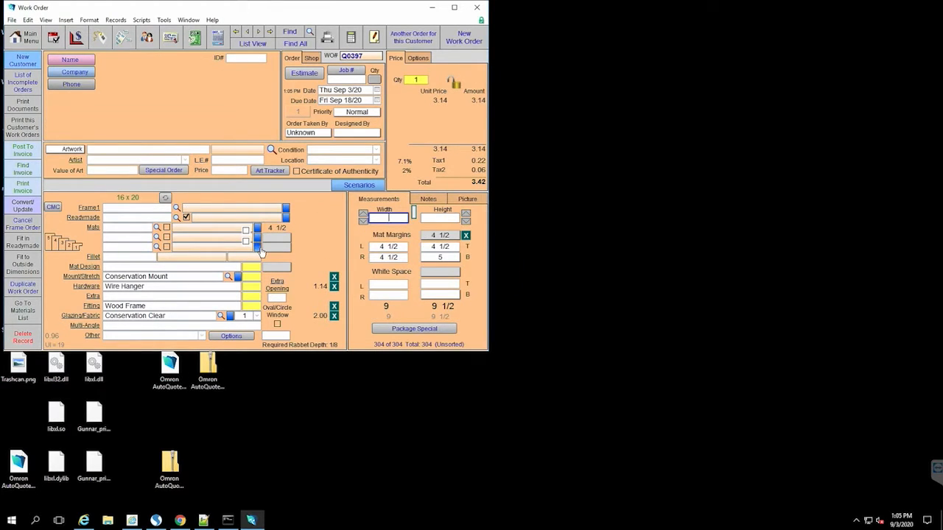
click(54, 208)
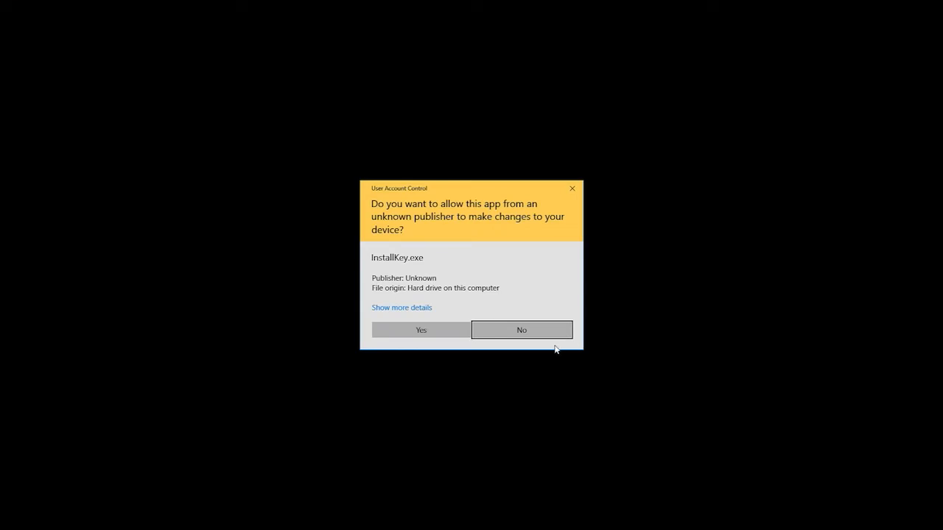
Step: Allow InstallKey.exe to run, cancel the key installation, and dismiss the activation-expired message
click(424, 332)
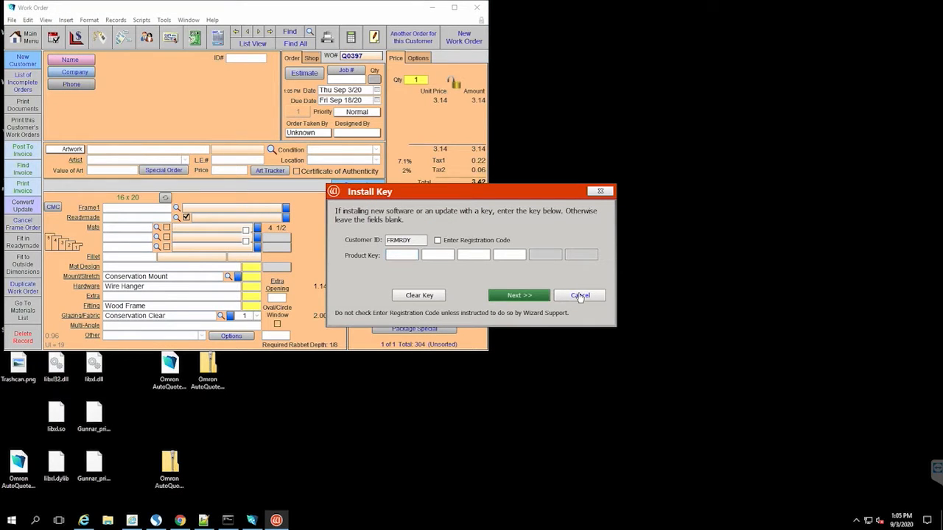
click(580, 296)
click(540, 299)
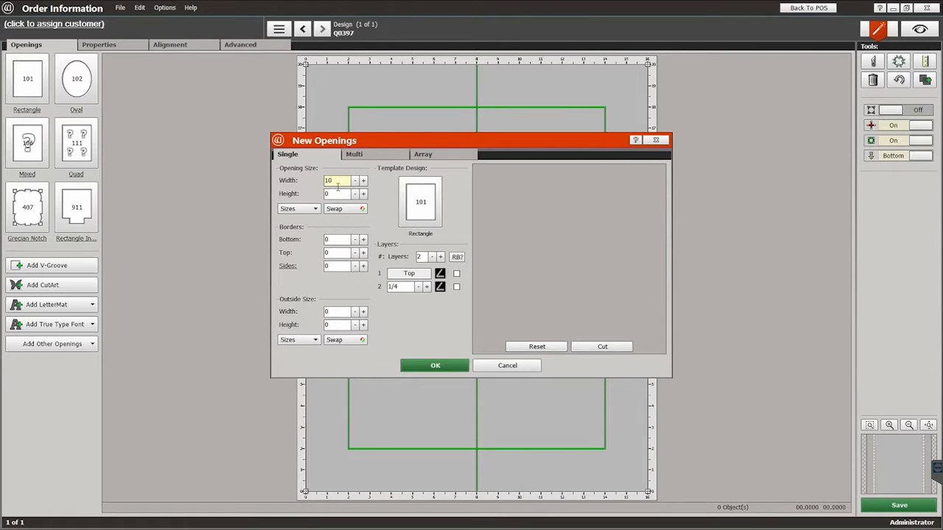
Step: Set opening height 10, bottom border 2, and mat outside size 20 x 24
text(10)
text(2)
click(341, 253)
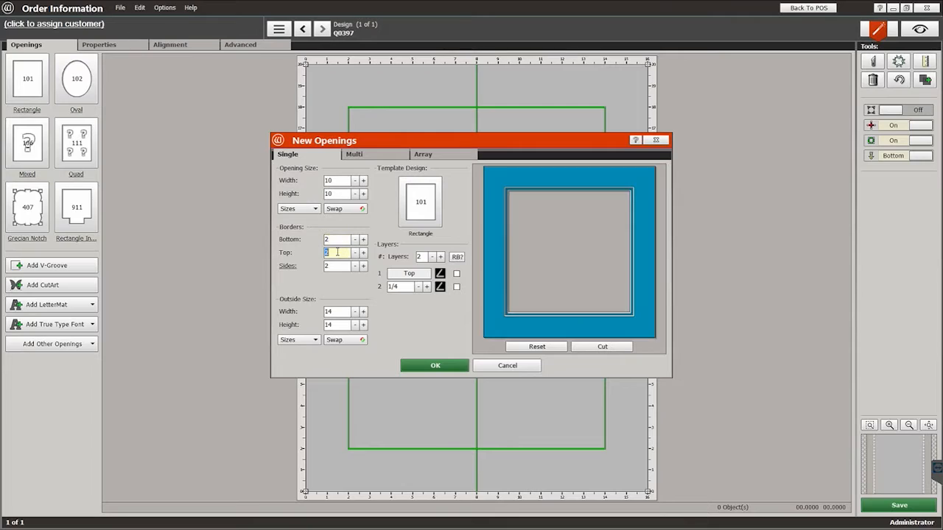
text(2)
click(339, 312)
text(20)
click(339, 324)
text(24)
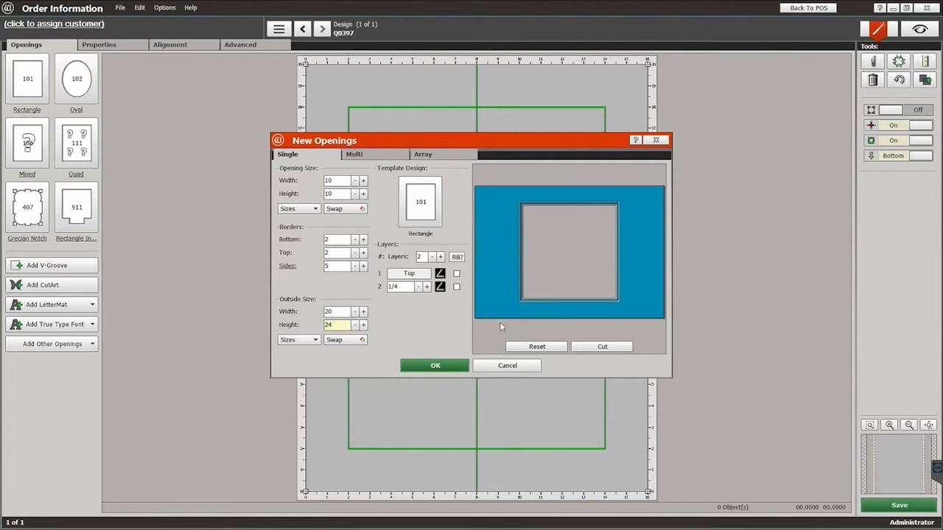
click(431, 365)
Step: Choose the 103 Octagon template from the Template Library and confirm the new opening
click(421, 205)
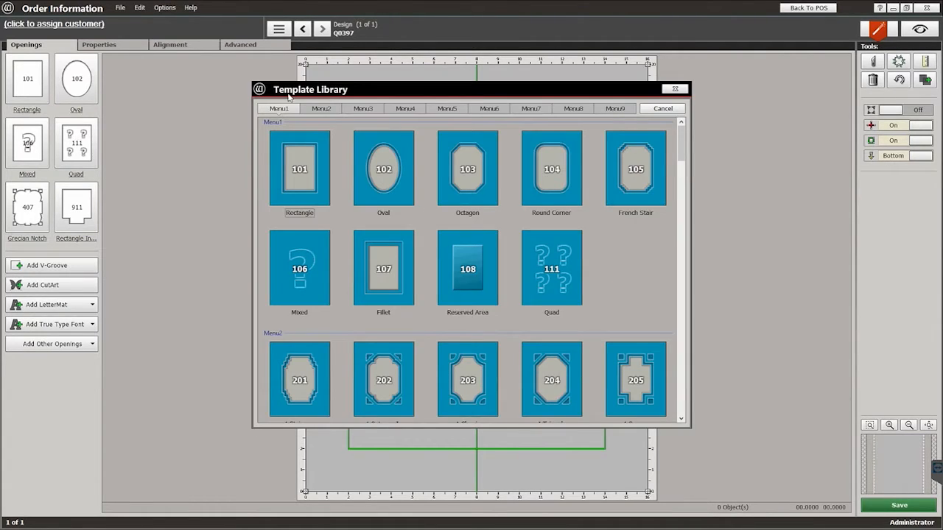
click(321, 109)
click(364, 108)
click(405, 108)
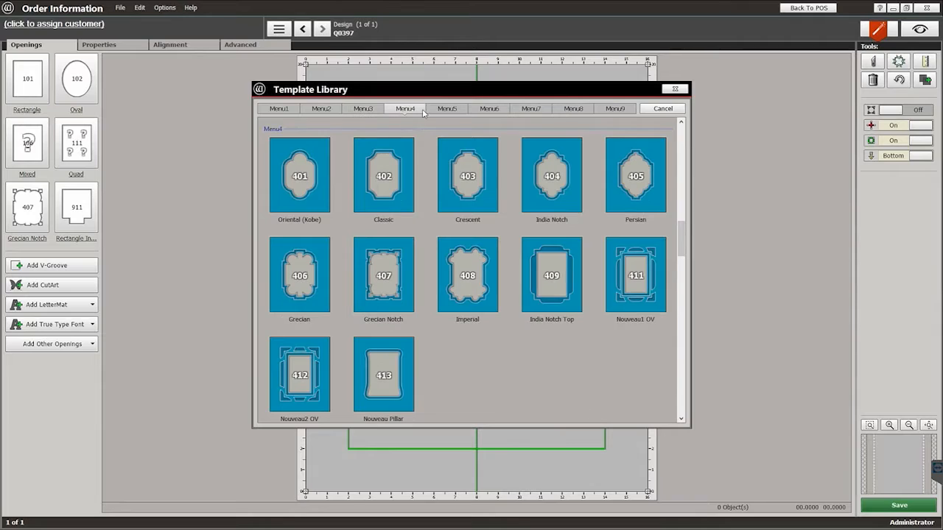
click(273, 109)
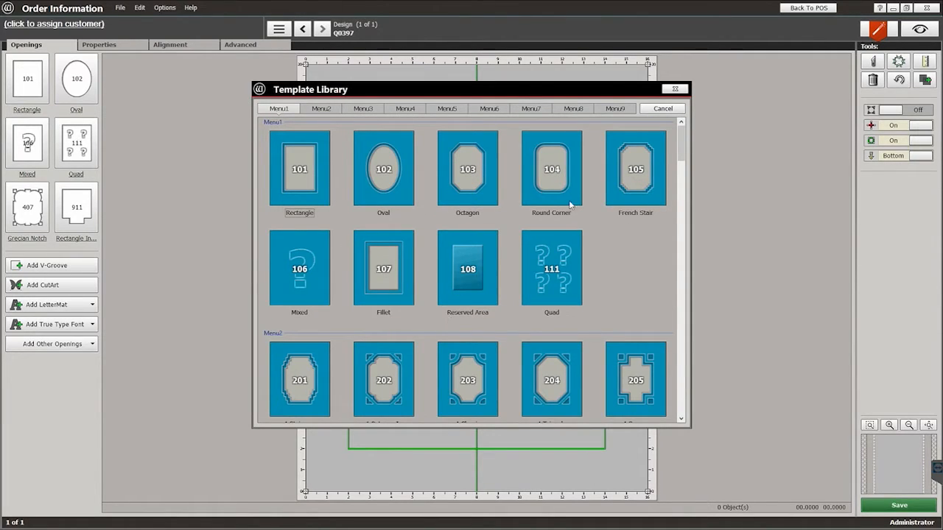
click(448, 178)
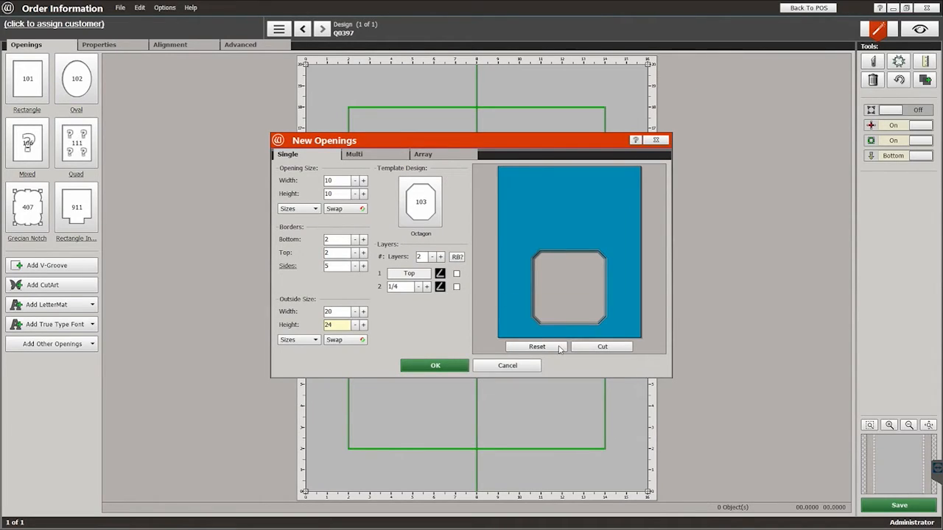
click(435, 366)
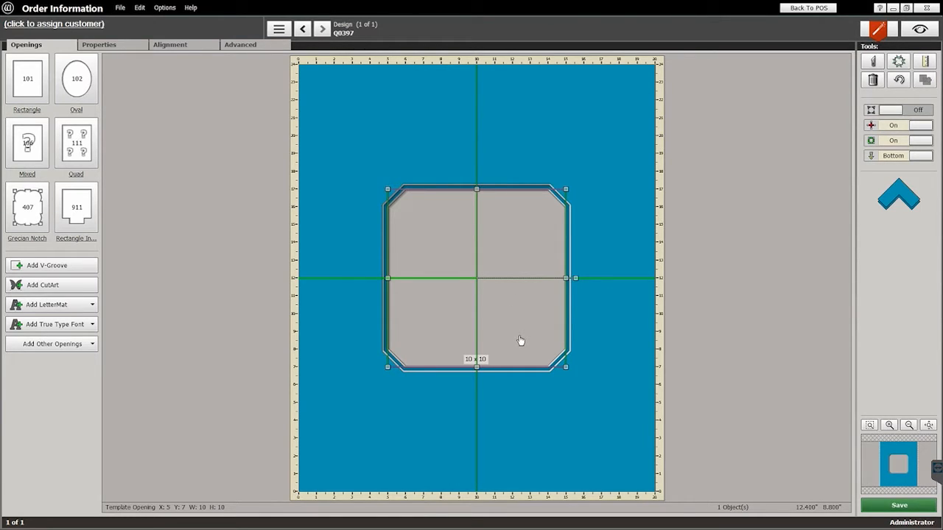
Step: Check the 10 x 10 octagon opening's properties, then switch to the Visualize workspace
click(130, 49)
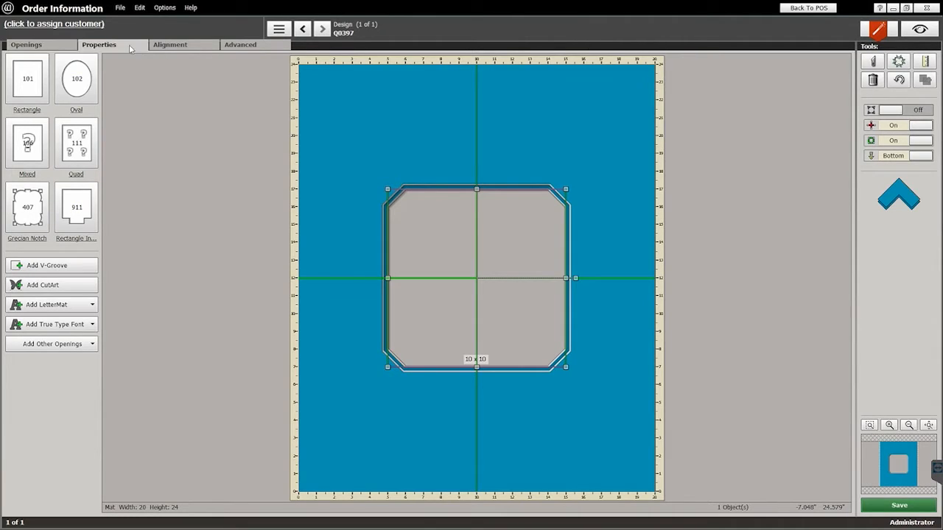
click(39, 47)
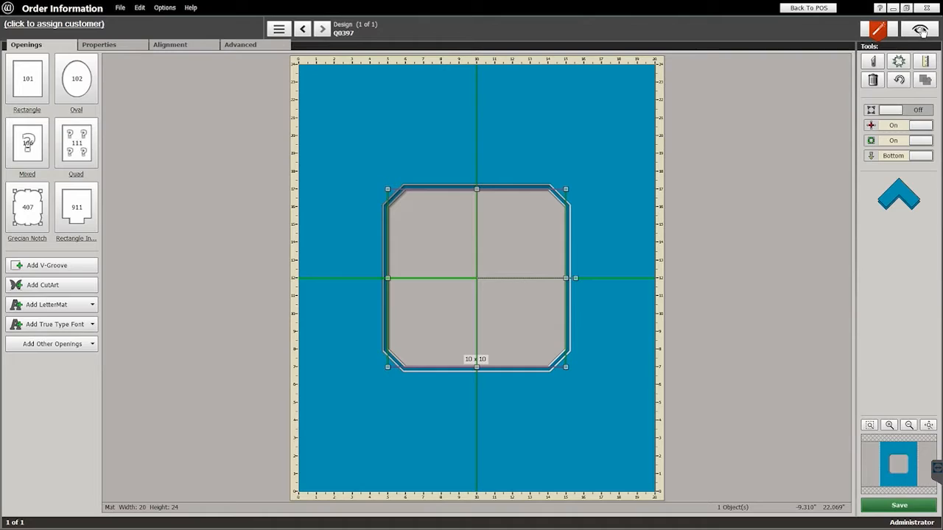
click(920, 31)
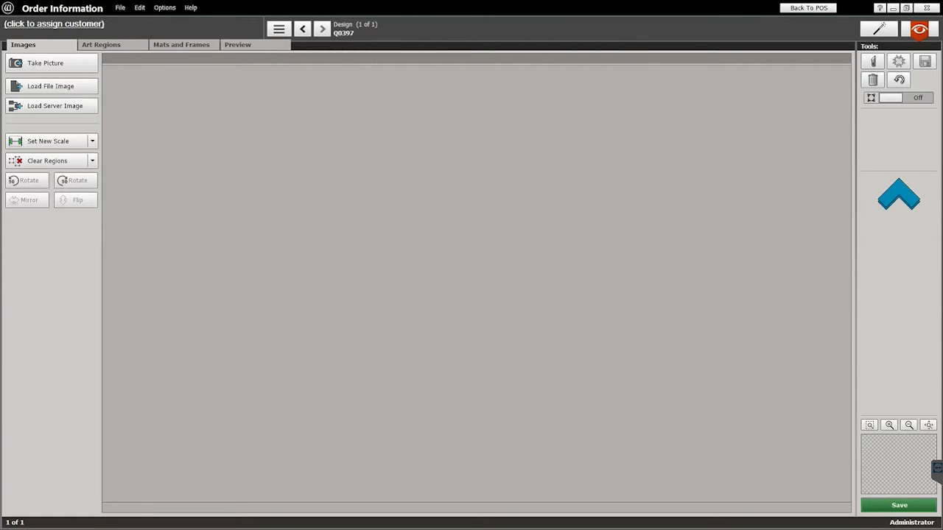
Step: Load the rolling-hills landscape sample as artwork, clearing licence prompts, and show Art Regions
click(67, 88)
click(458, 333)
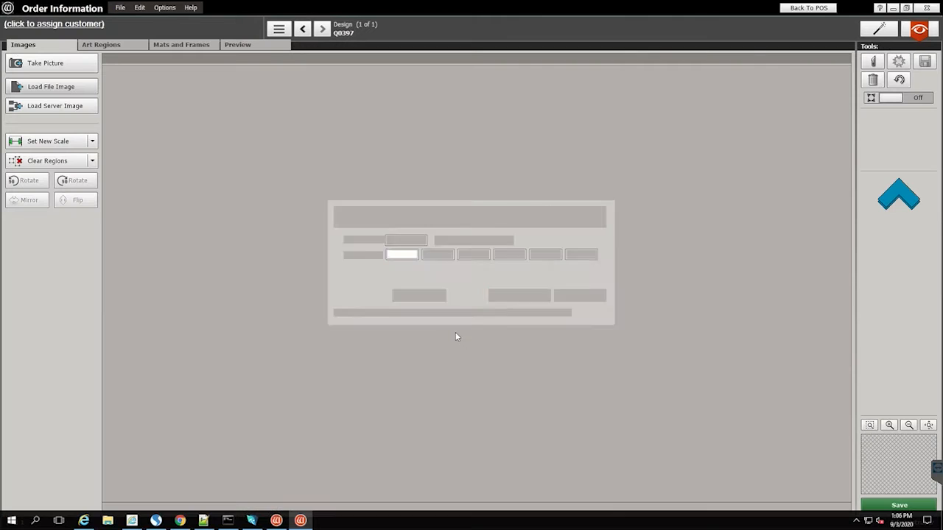
click(565, 301)
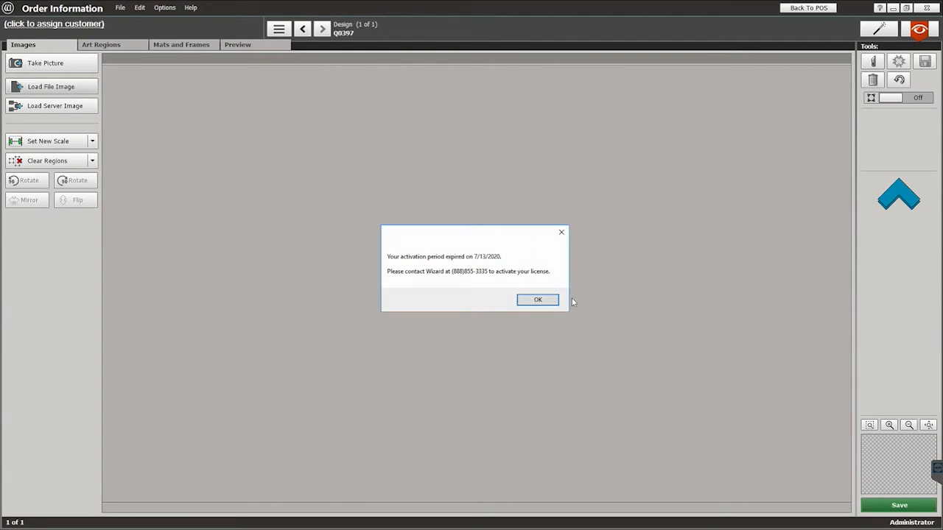
click(548, 300)
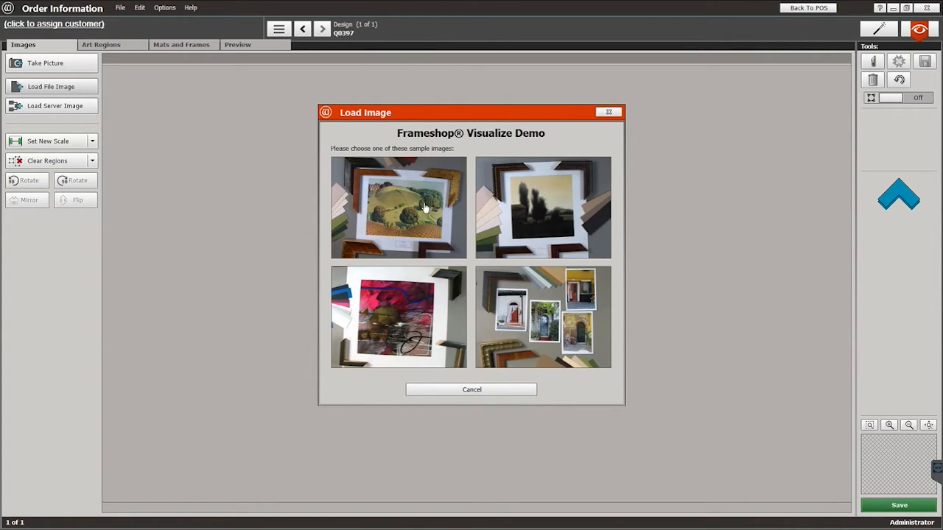
click(425, 207)
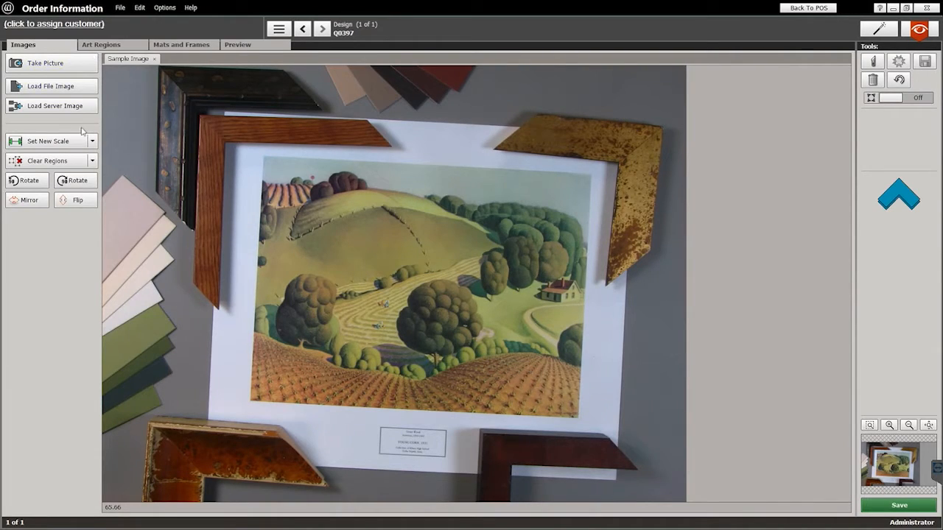
click(103, 46)
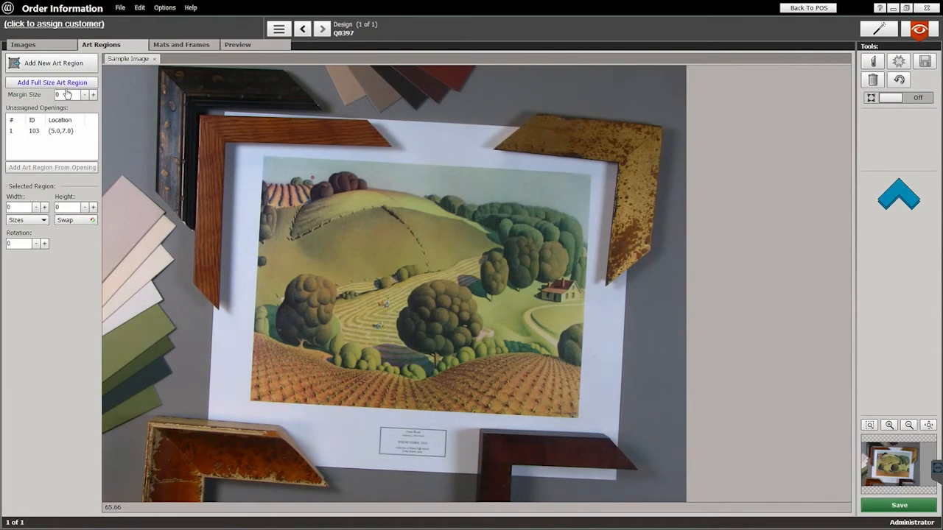
Step: Create an art region from octagon opening 103 and preview the landscape inside the mat
click(45, 132)
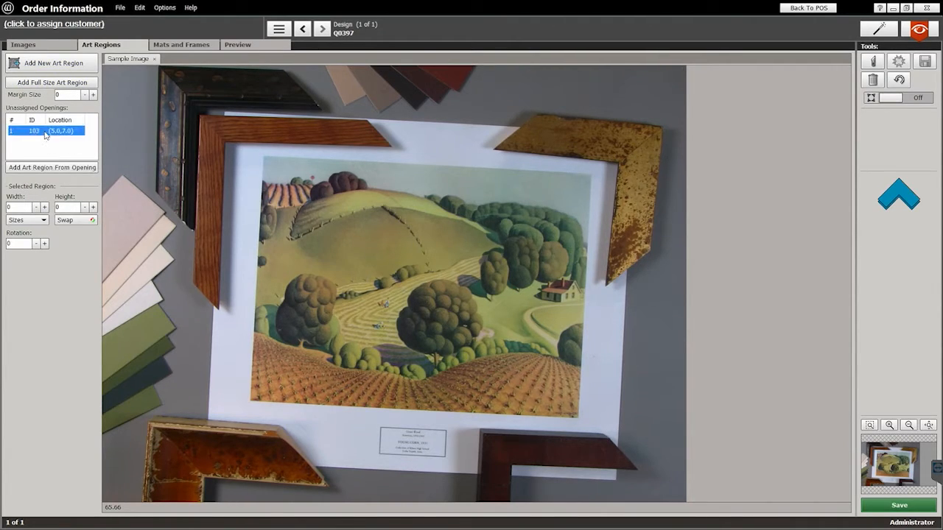
click(68, 169)
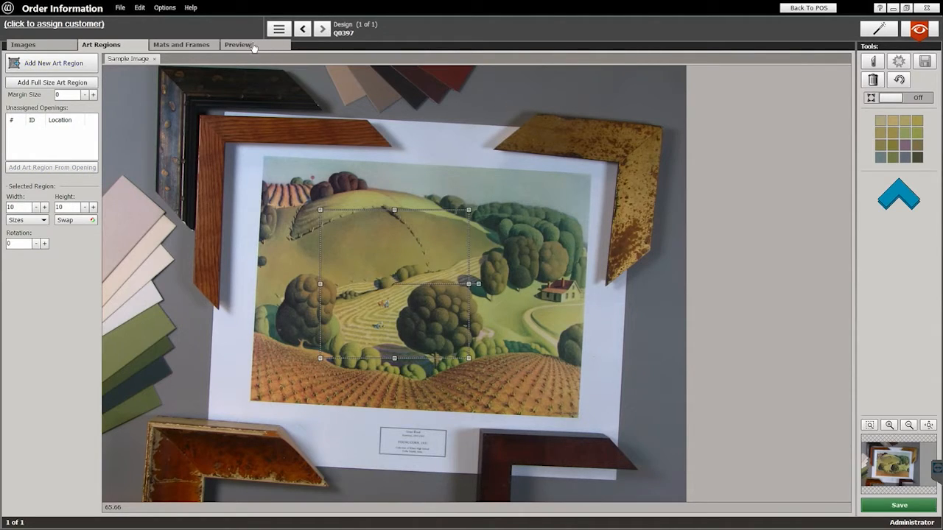
click(169, 49)
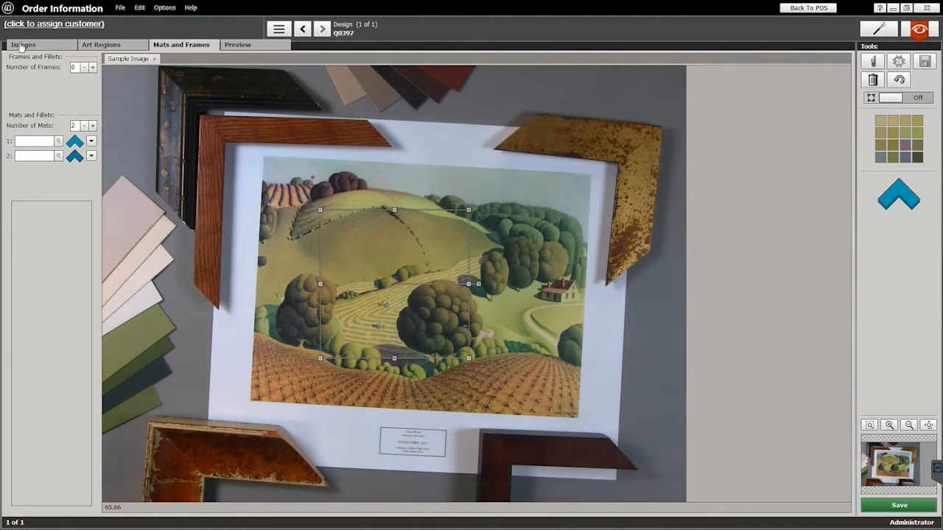
click(250, 45)
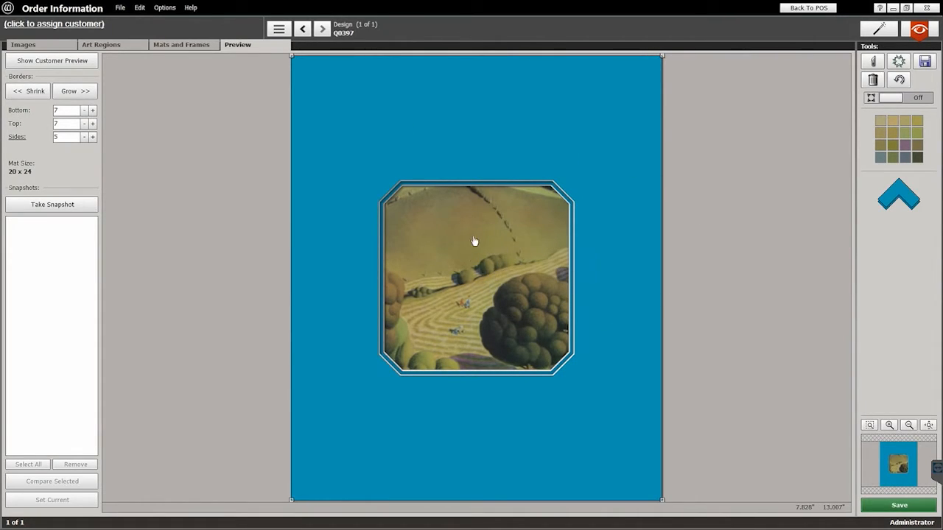
click(182, 46)
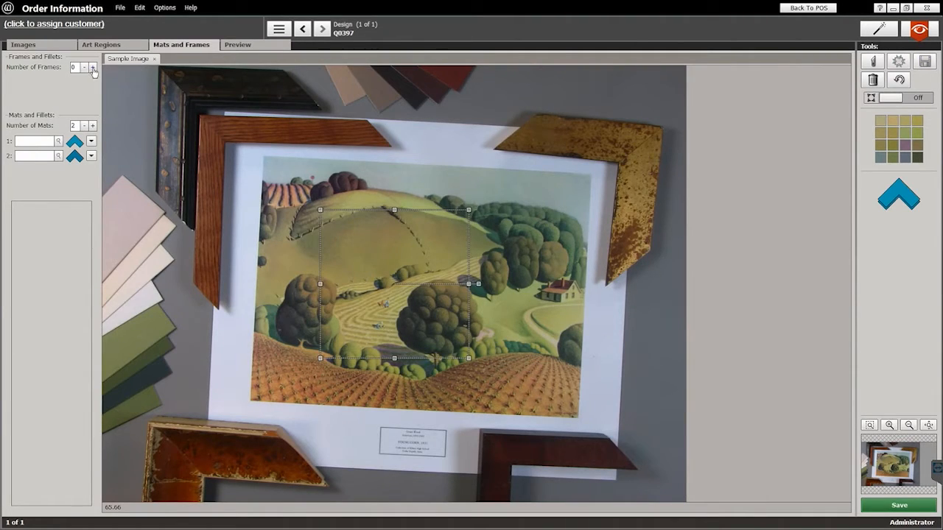
Step: Add one frame to the design and choose frame LJ100750
click(92, 67)
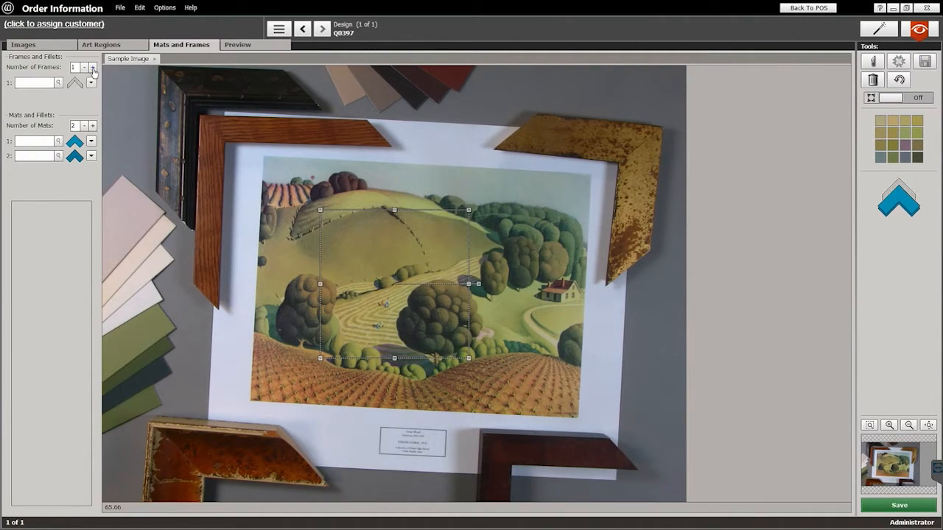
click(59, 83)
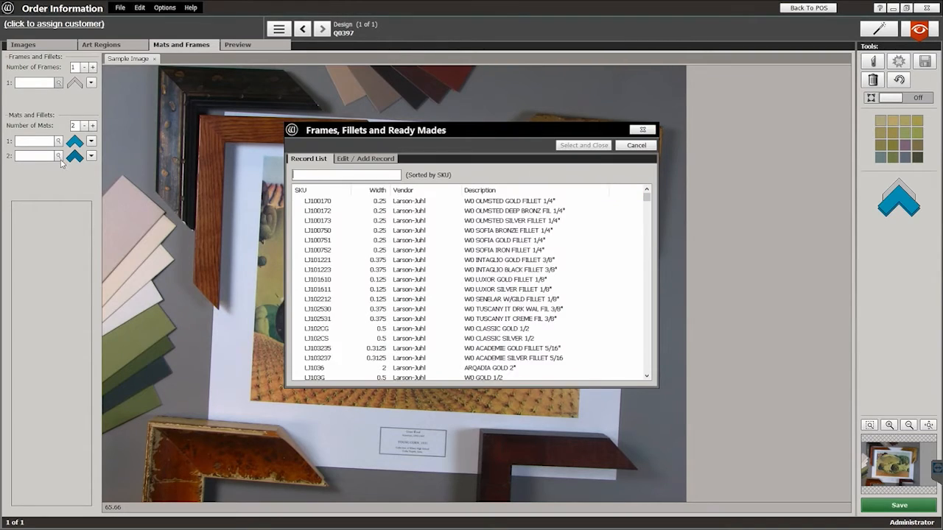
double_click(324, 230)
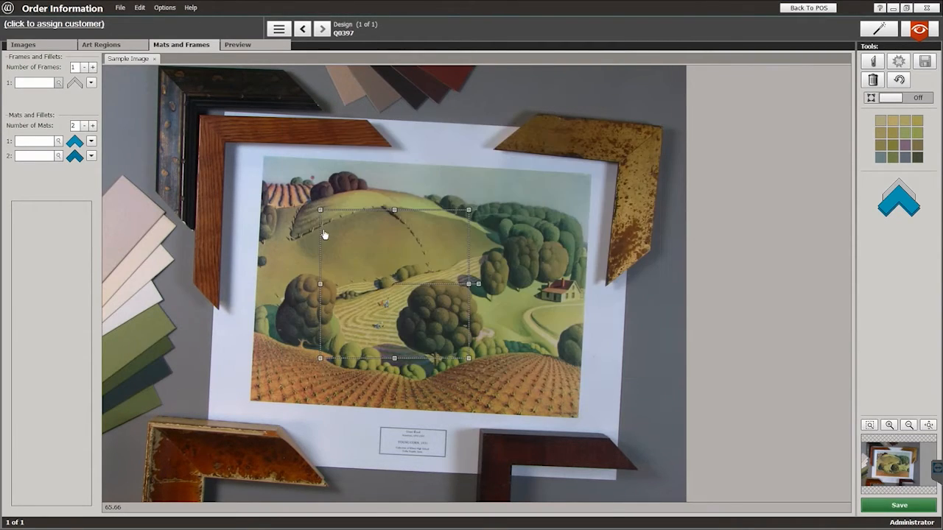
Step: Choose mats A4110, A4117 and A4107 as the three mat layers and preview the result
click(58, 155)
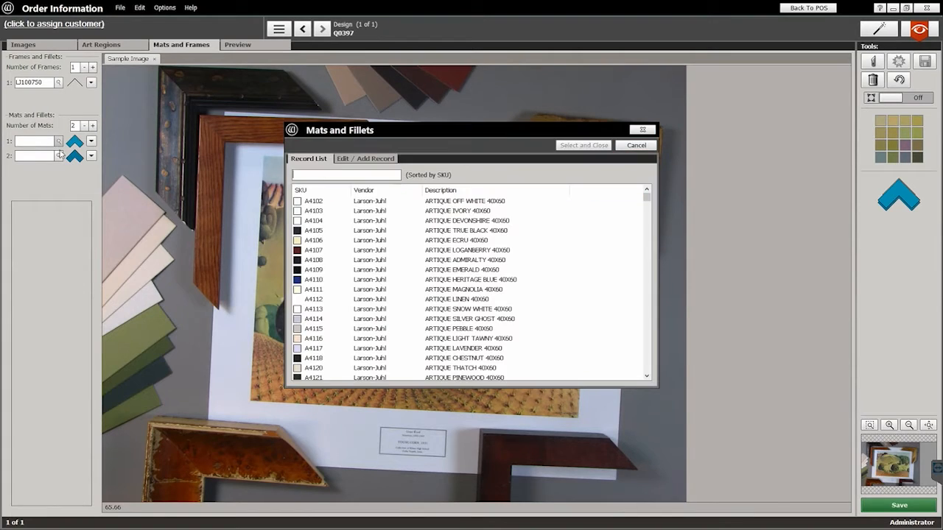
double_click(314, 280)
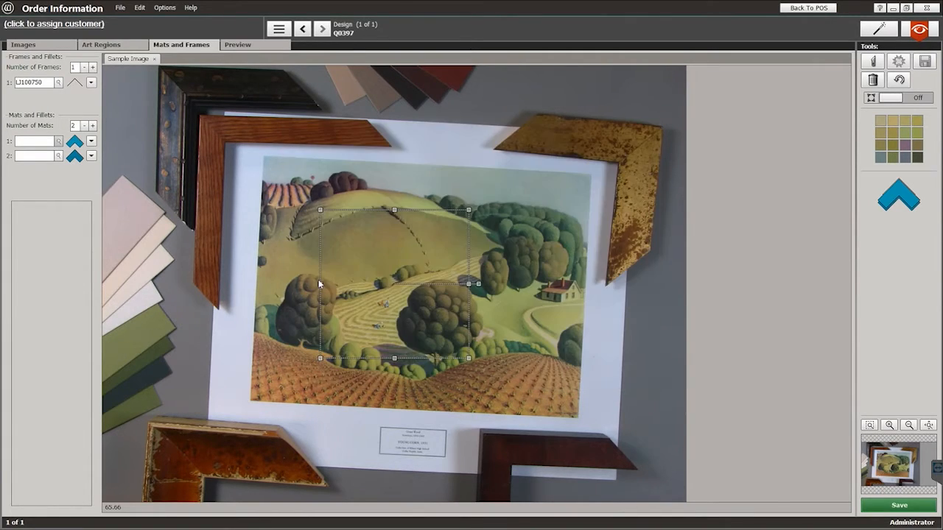
click(59, 157)
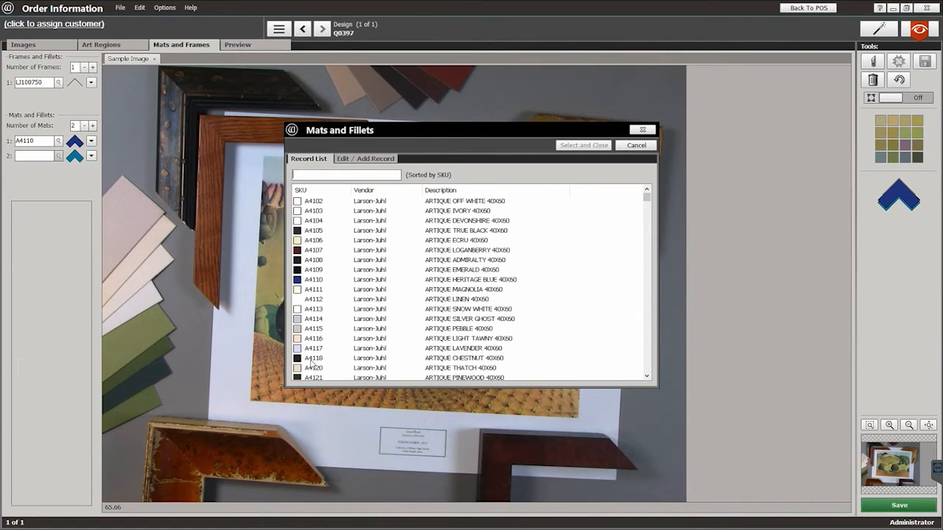
double_click(312, 349)
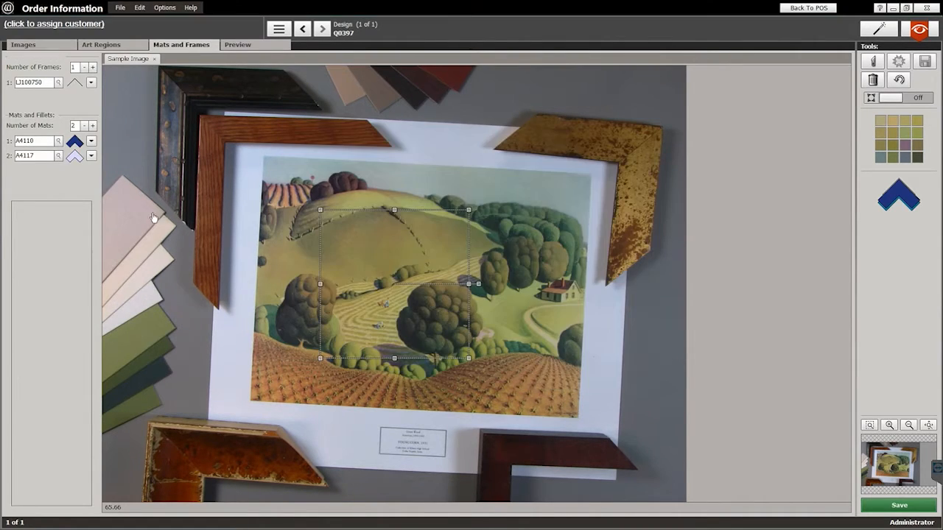
click(93, 126)
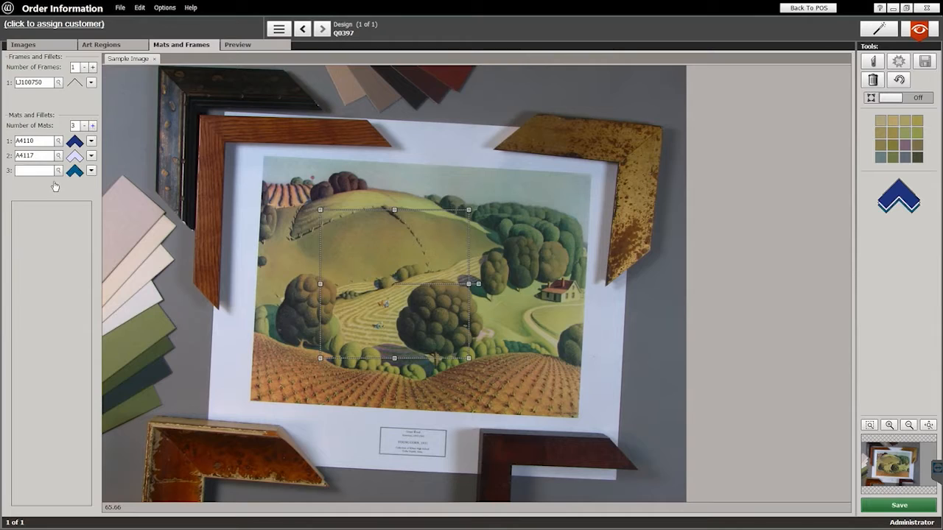
click(59, 171)
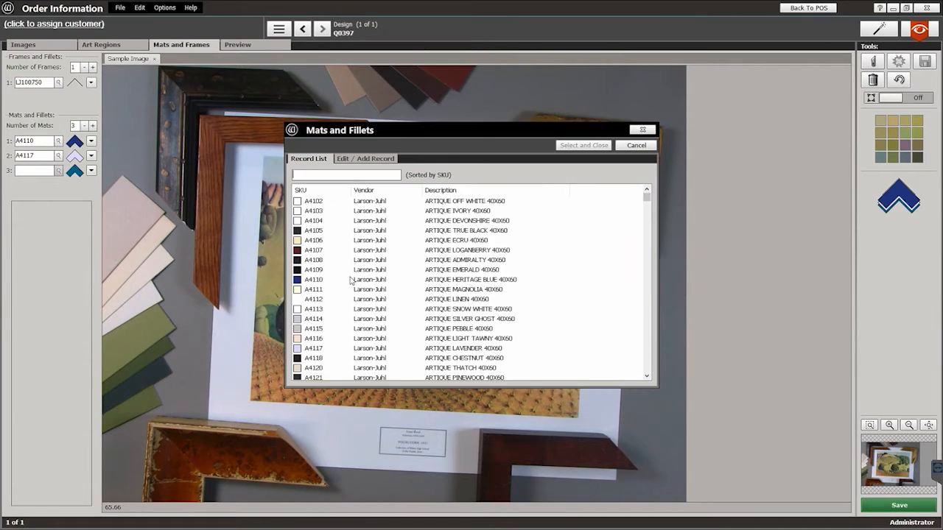
double_click(314, 250)
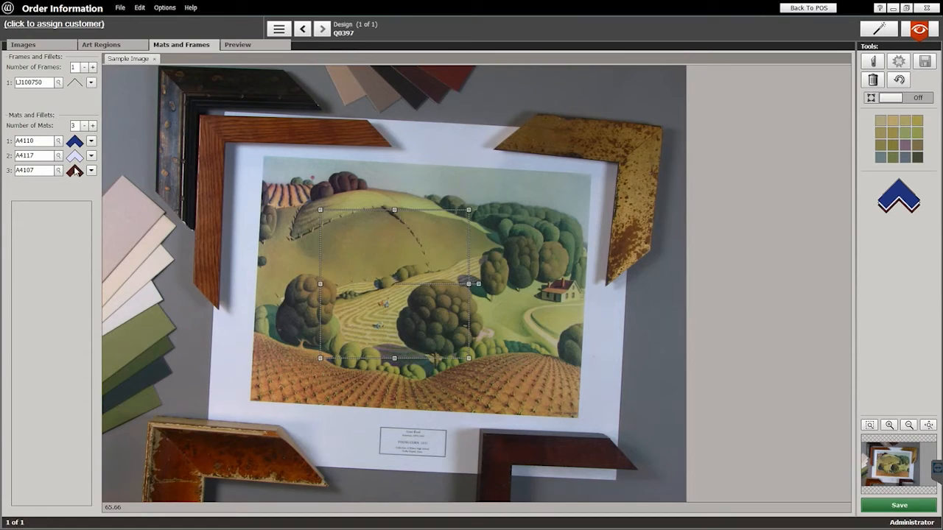
click(246, 46)
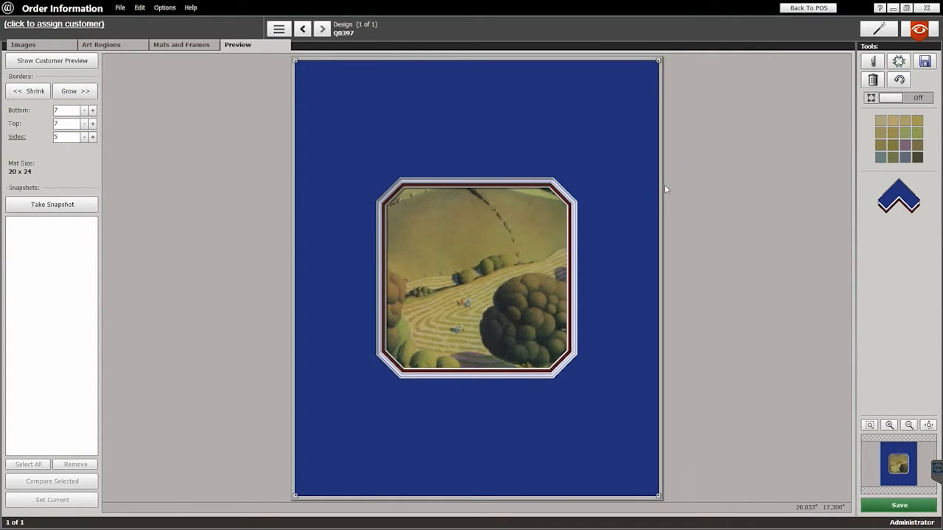
click(203, 46)
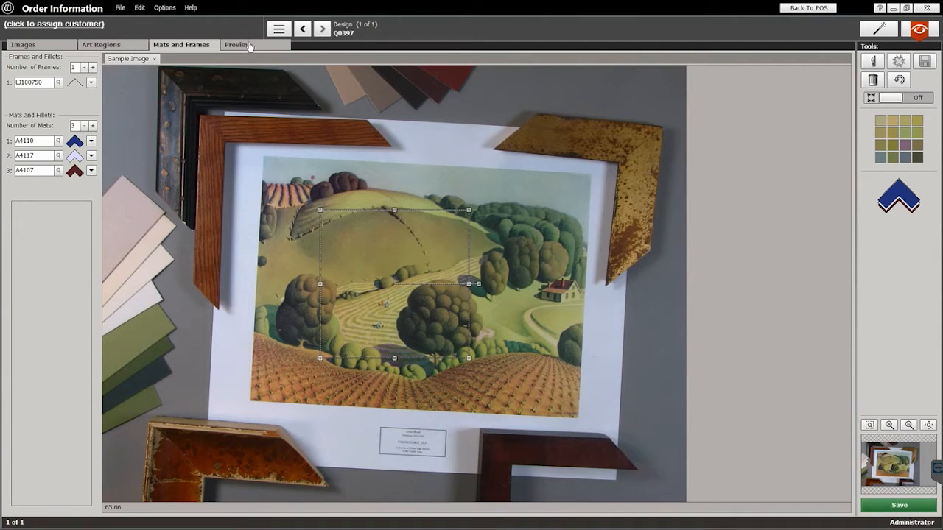
Step: Check the three-mat octagon in the Preview, then return the design to the FrameReady work order
click(237, 45)
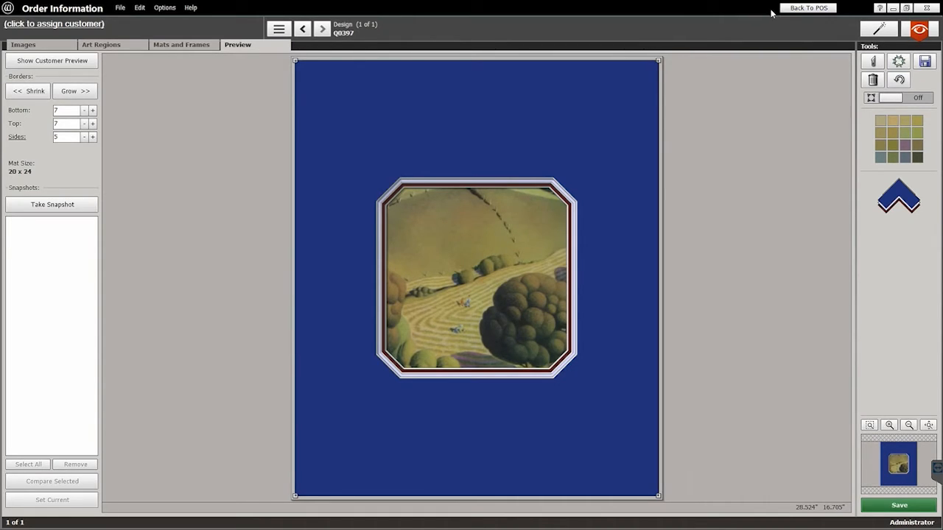
click(808, 8)
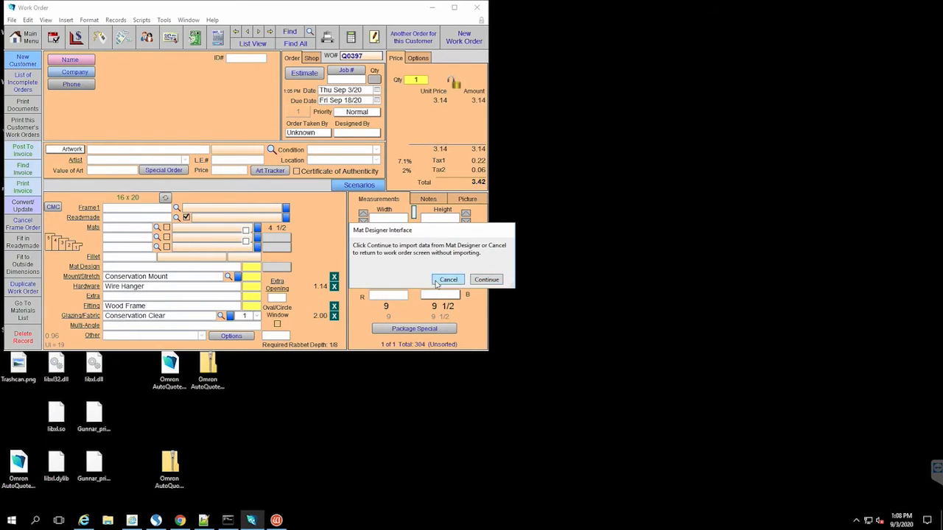
Step: Import the Wizard - 103 Octagon design into Q0397 with the first A4110 mat record, totalling 301.96
click(492, 283)
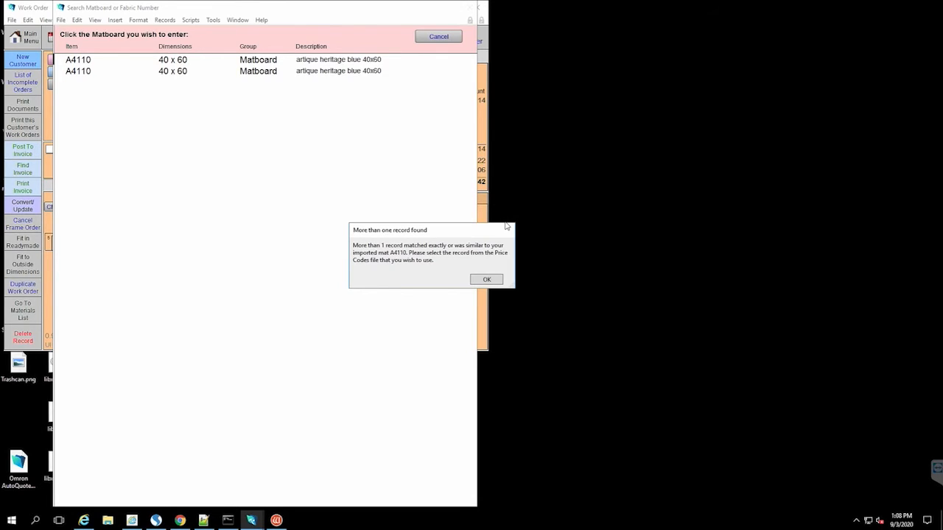
click(485, 284)
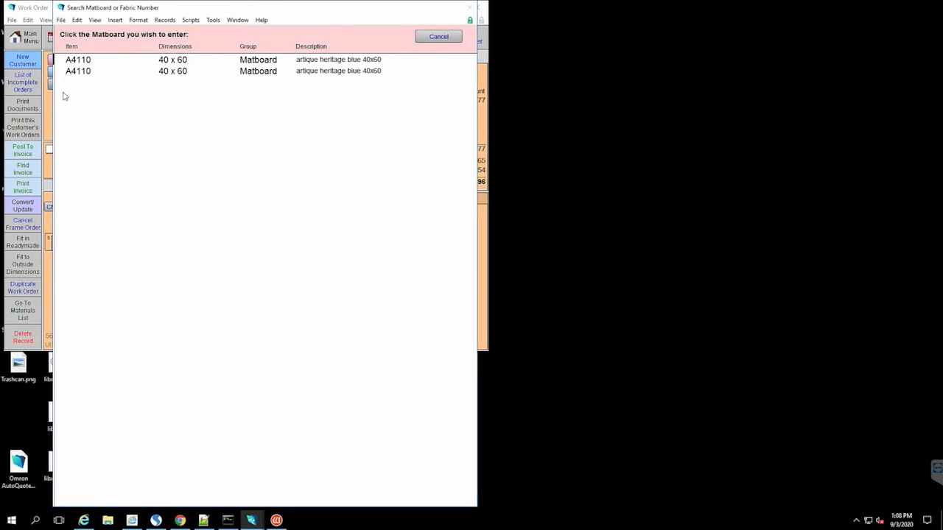
click(85, 64)
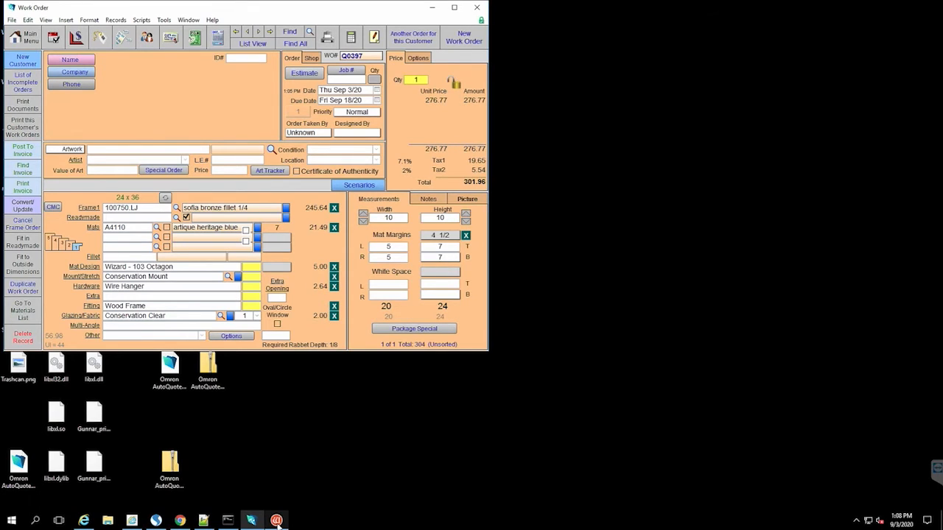
Step: Bring up the FrameShop launcher and start a new mat design without adding any openings
click(276, 520)
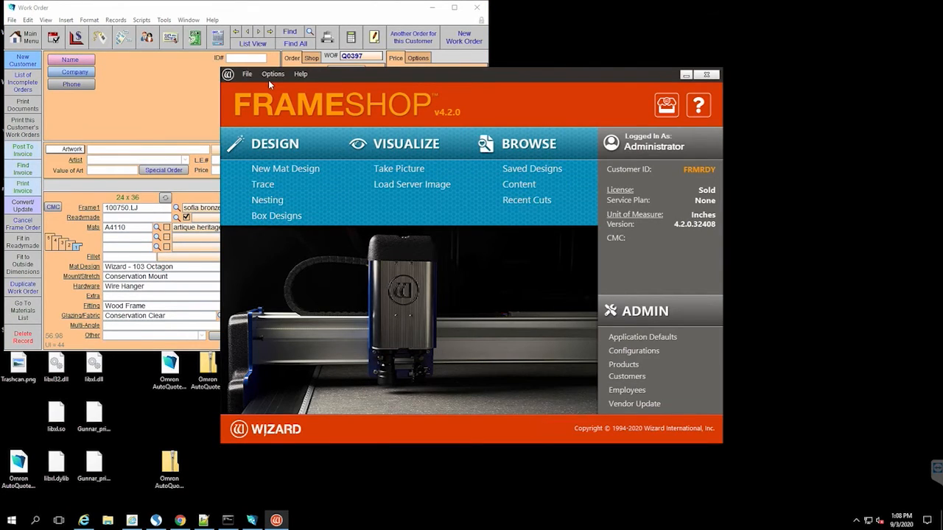
click(284, 524)
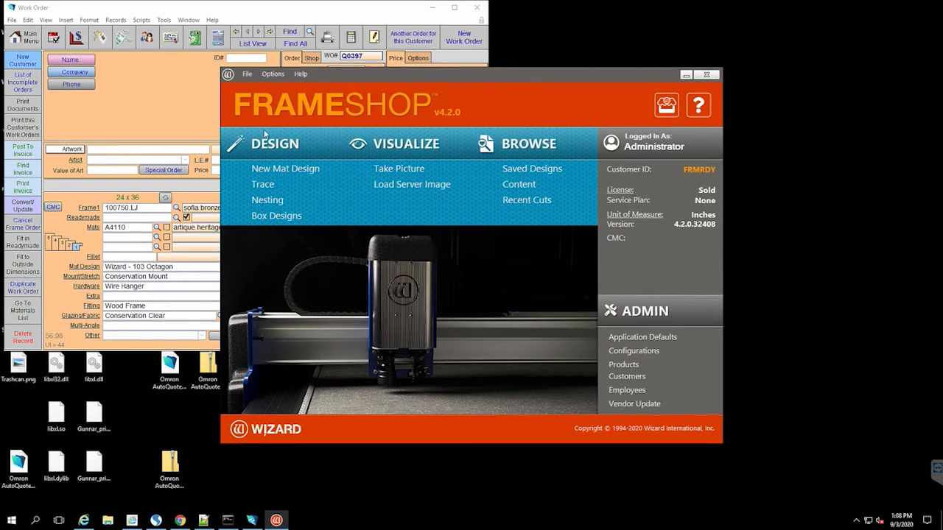
click(279, 169)
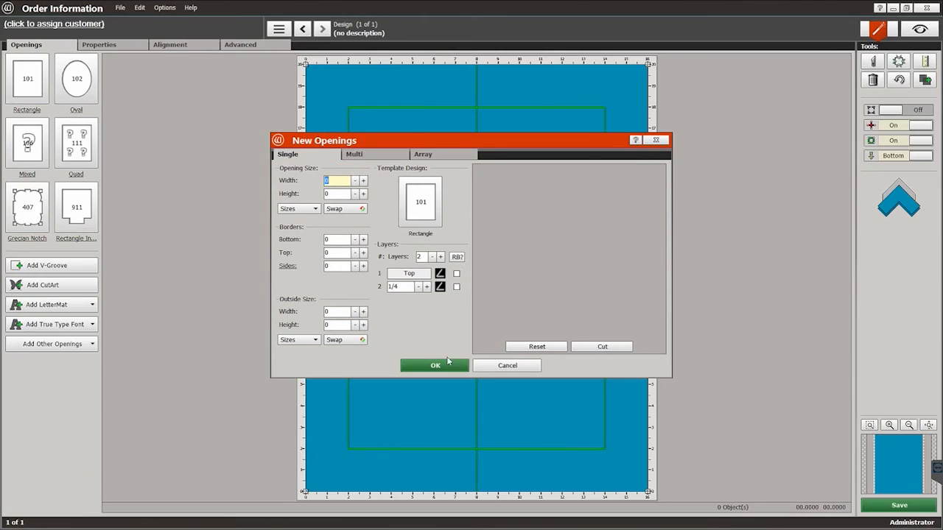
click(484, 367)
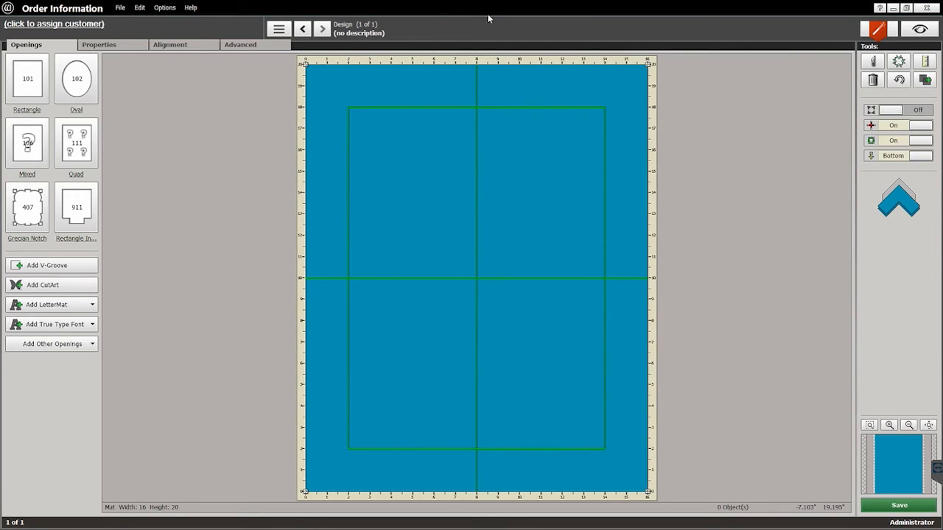
Step: Close the mat design window and the FrameShop launcher, leaving work order Q0397 visible
click(122, 9)
click(926, 7)
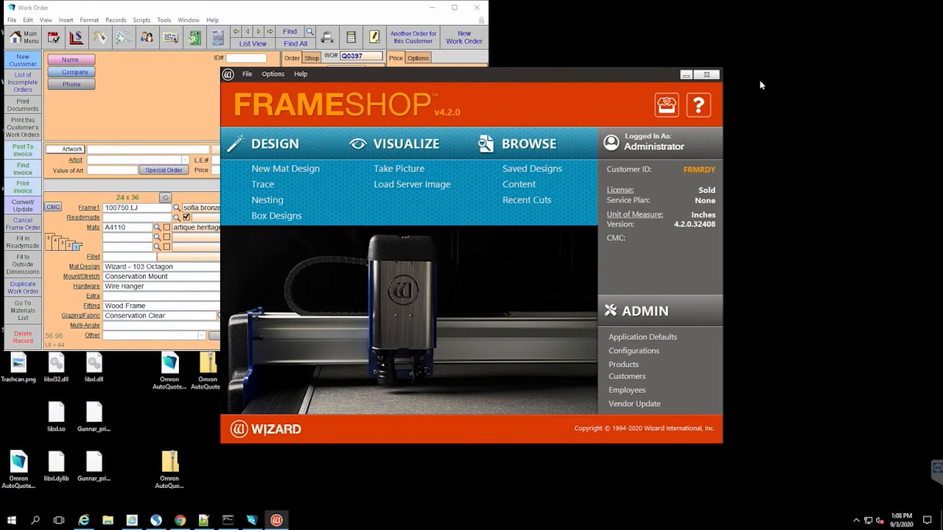
click(706, 74)
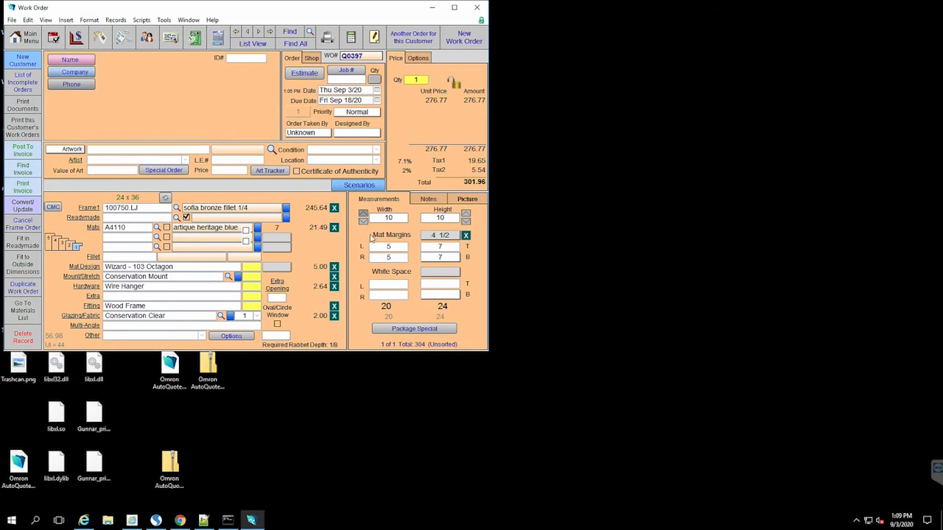
Step: View the work order's Notes, then its saved Picture of the imported octagon design
click(433, 200)
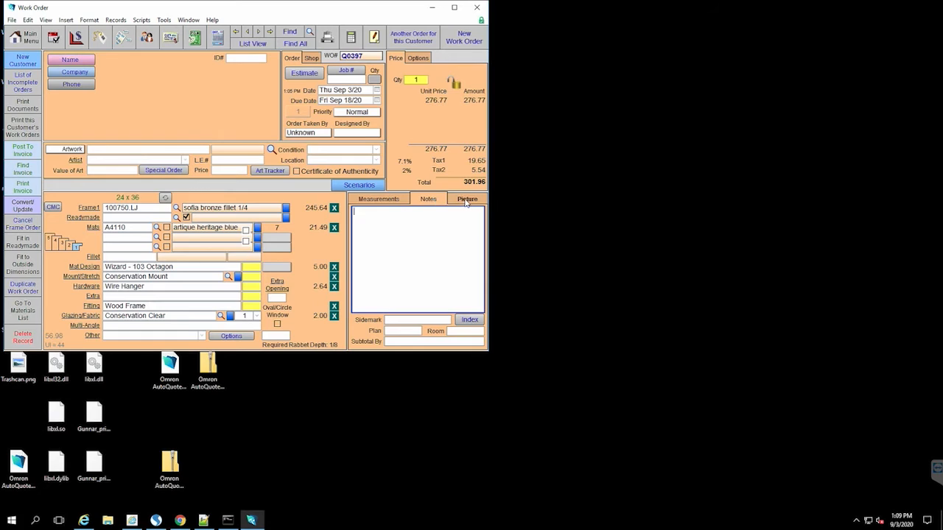
click(466, 202)
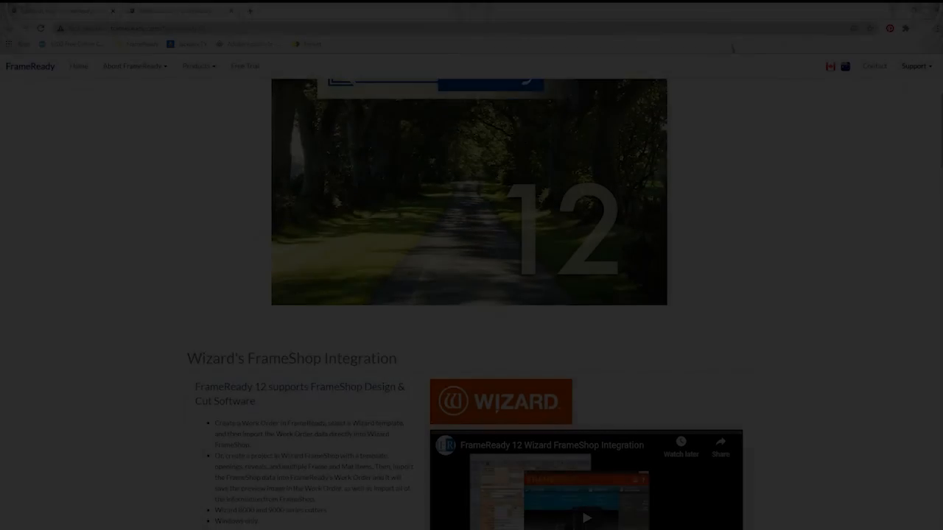
Step: Scroll through the FrameReady 12 features page and enter 'Hi' as the Contact Us subject
scroll(472, 294, down, 9)
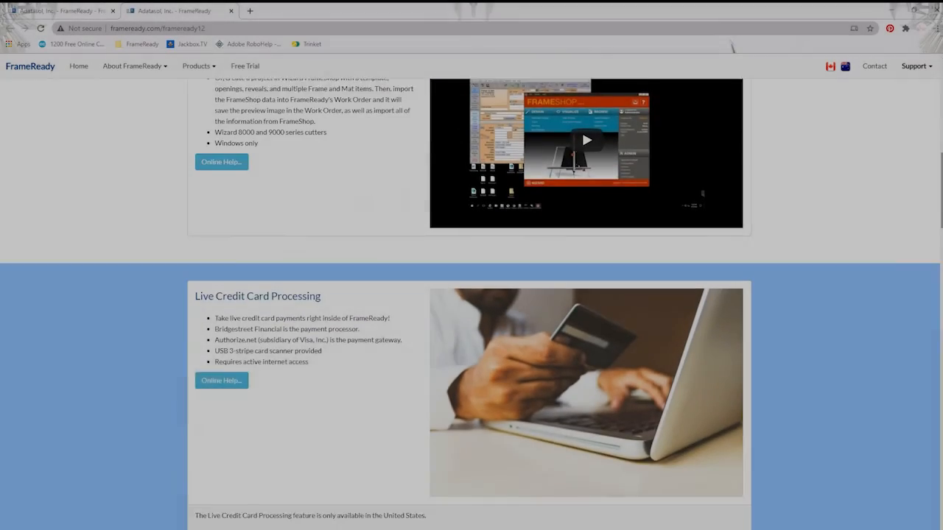
scroll(472, 295, down, 10)
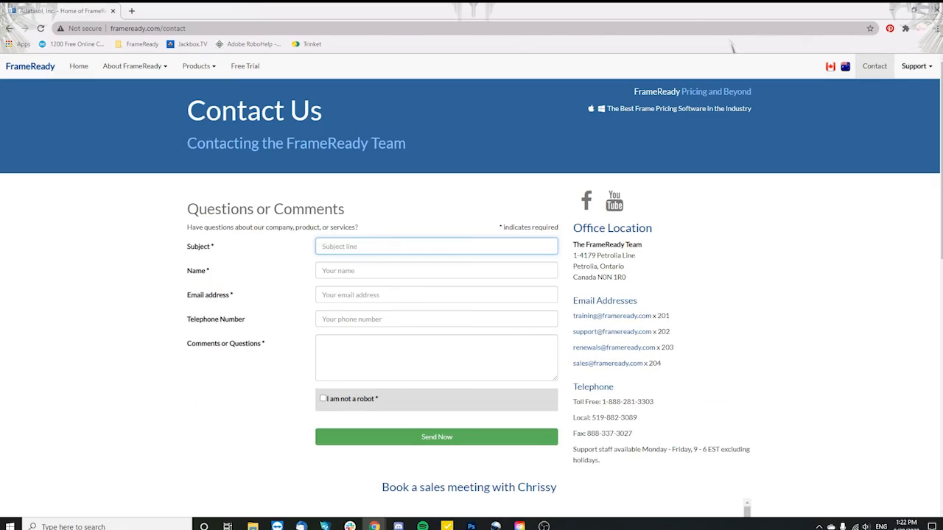
text(Hi, I have a question)
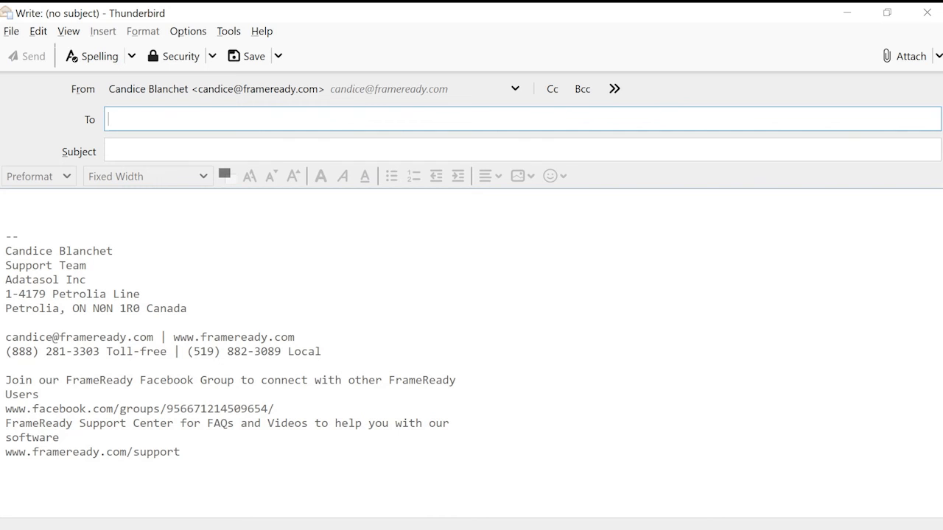
Step: Address a new e-mail to FrameReady's sales address, then browse FrameReady's Facebook page
key(Tab)
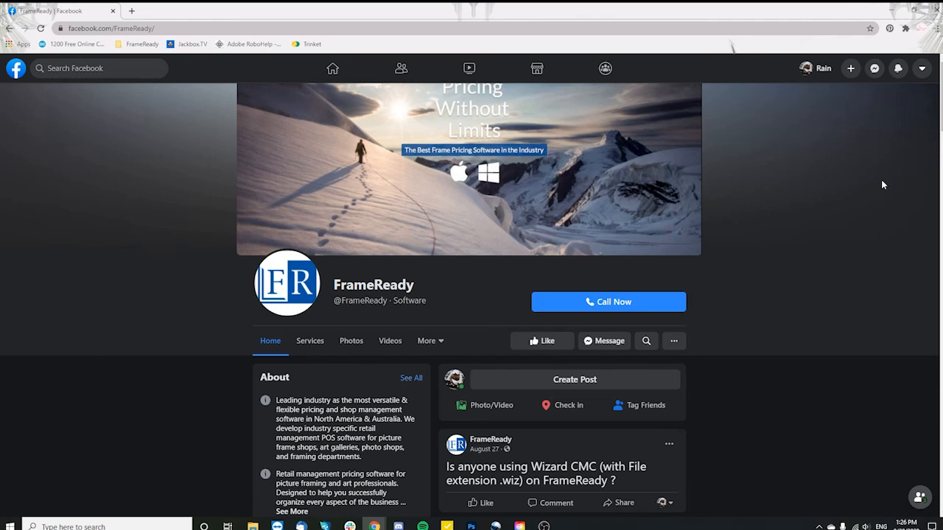
scroll(883, 184, down, 1)
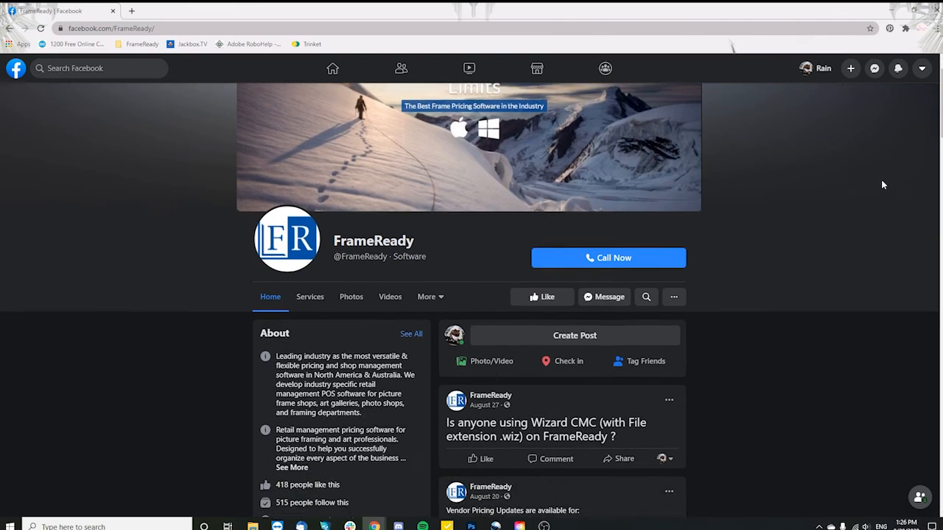